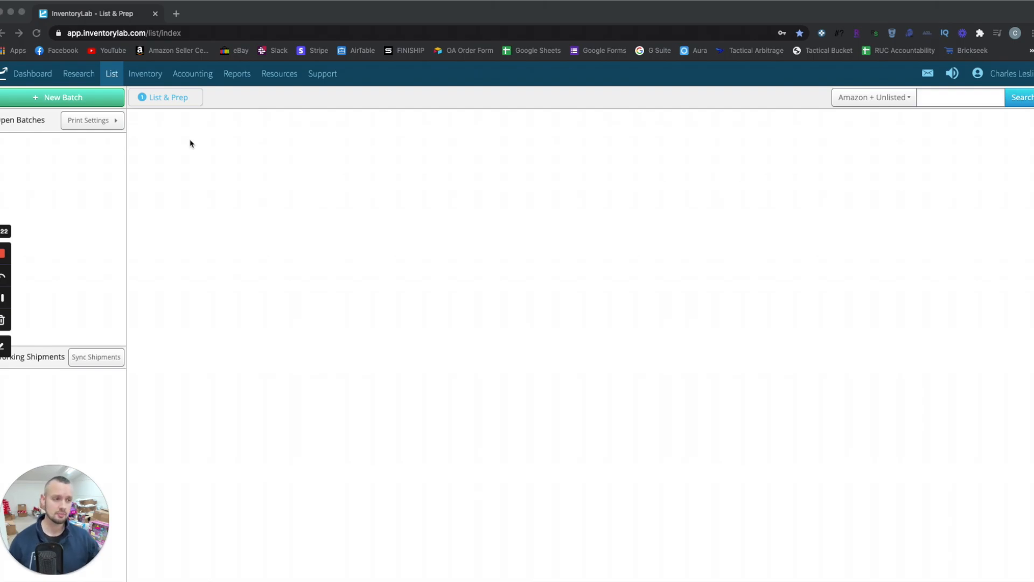
# Step: Open the account's general settings and set the login entry point to List
pyautogui.click(1011, 76)
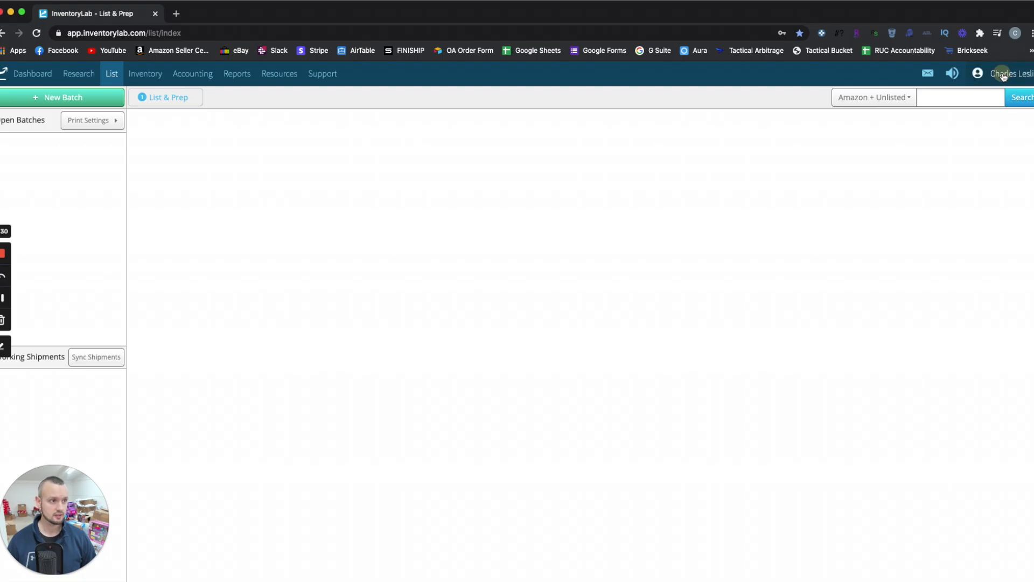
pyautogui.click(1004, 77)
pyautogui.click(956, 124)
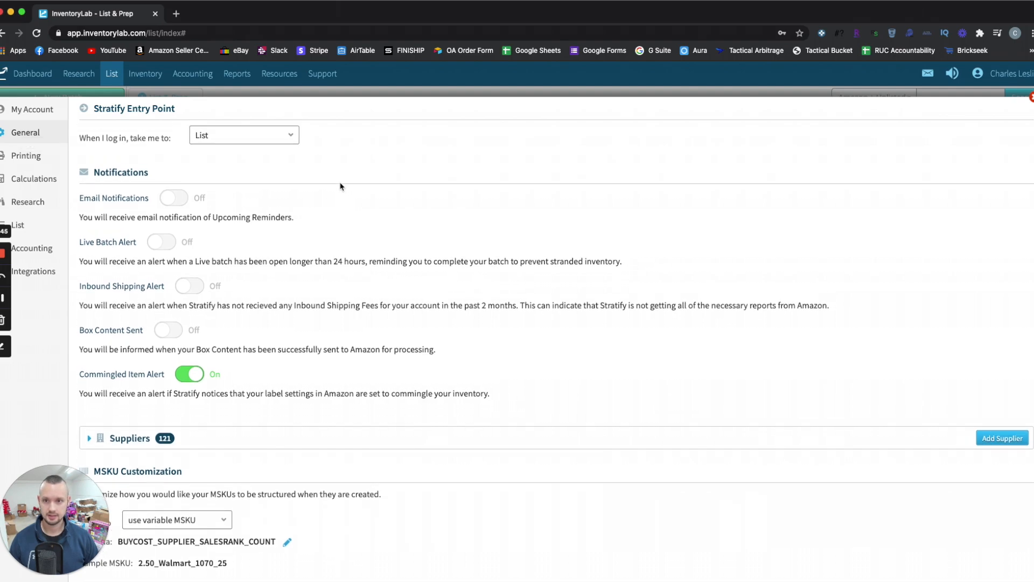
pyautogui.click(271, 134)
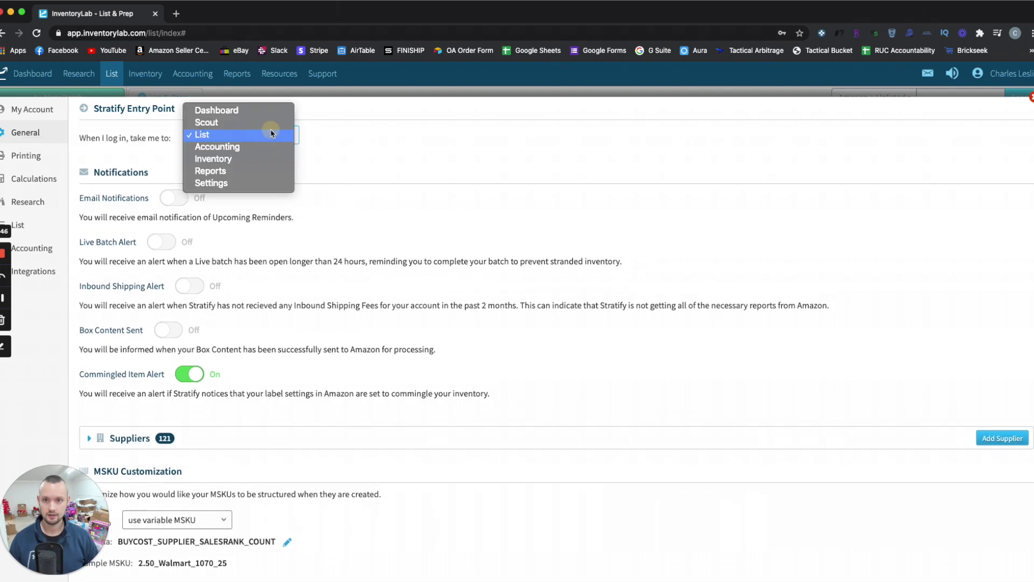
pyautogui.click(203, 135)
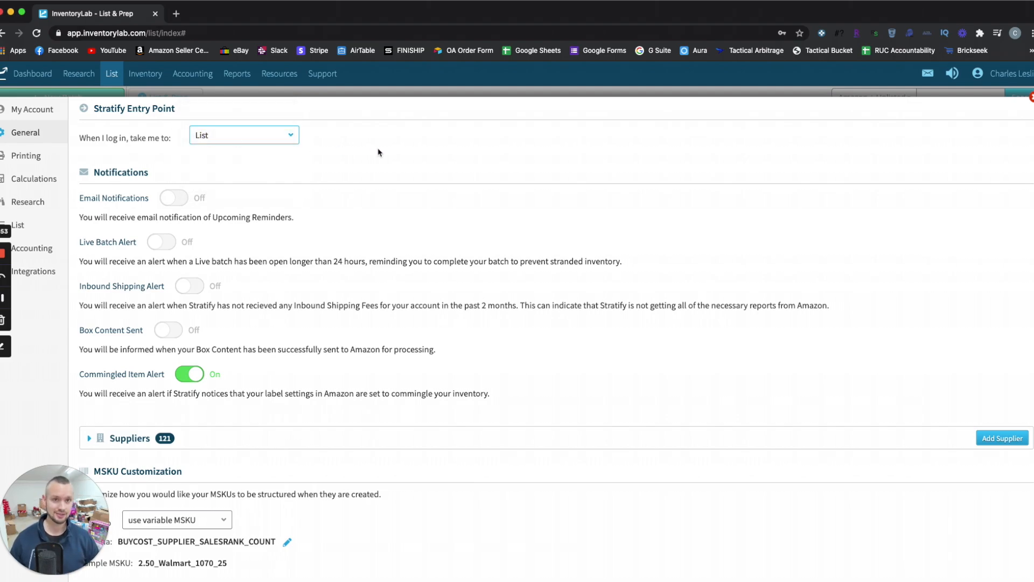
# Step: Set the MSKU customization to use variable MSKU
pyautogui.scroll(-1, 378, 152)
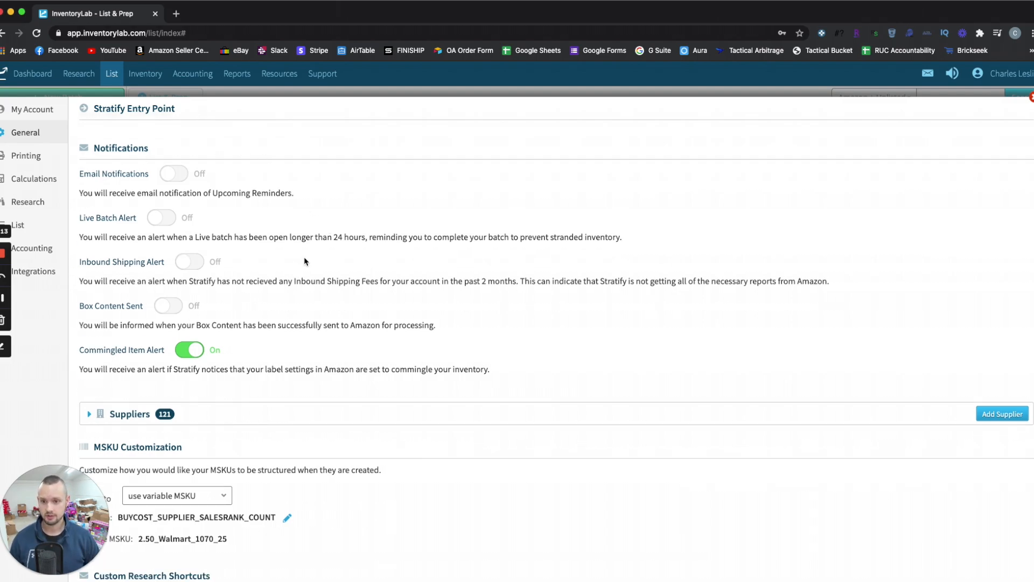
pyautogui.scroll(-3, 304, 261)
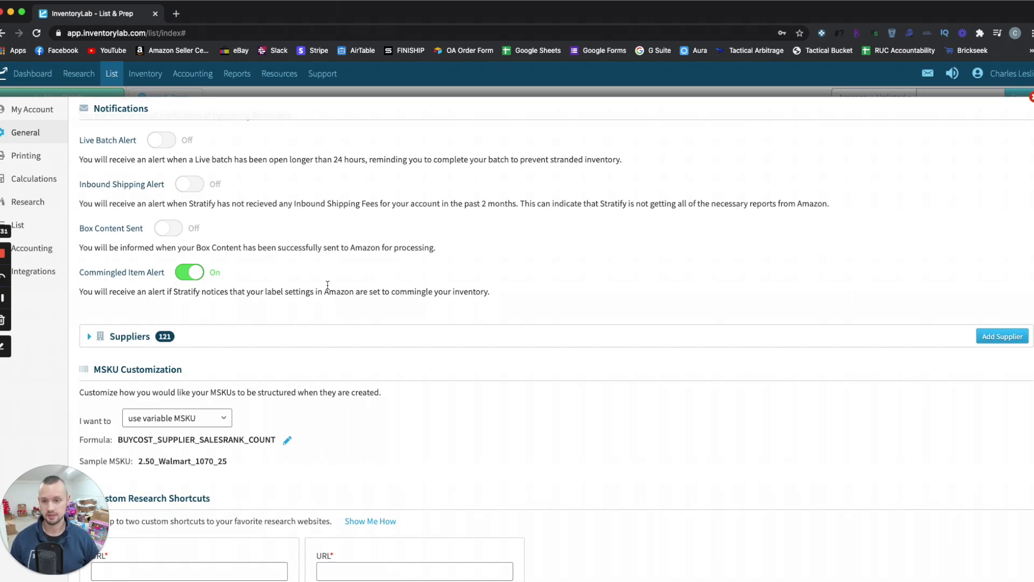
pyautogui.scroll(-3, 328, 284)
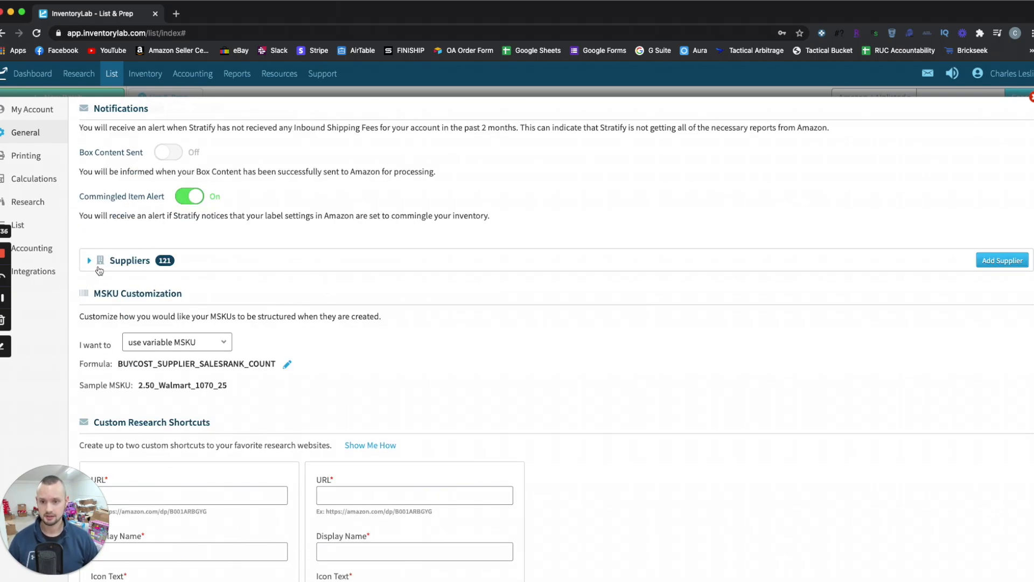
pyautogui.scroll(-3, 509, 264)
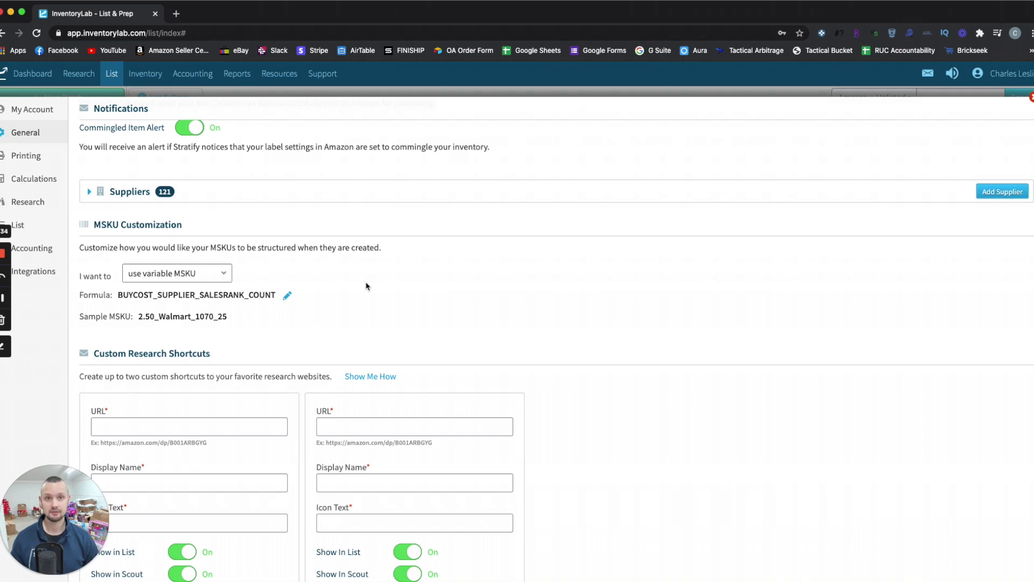
pyautogui.click(149, 276)
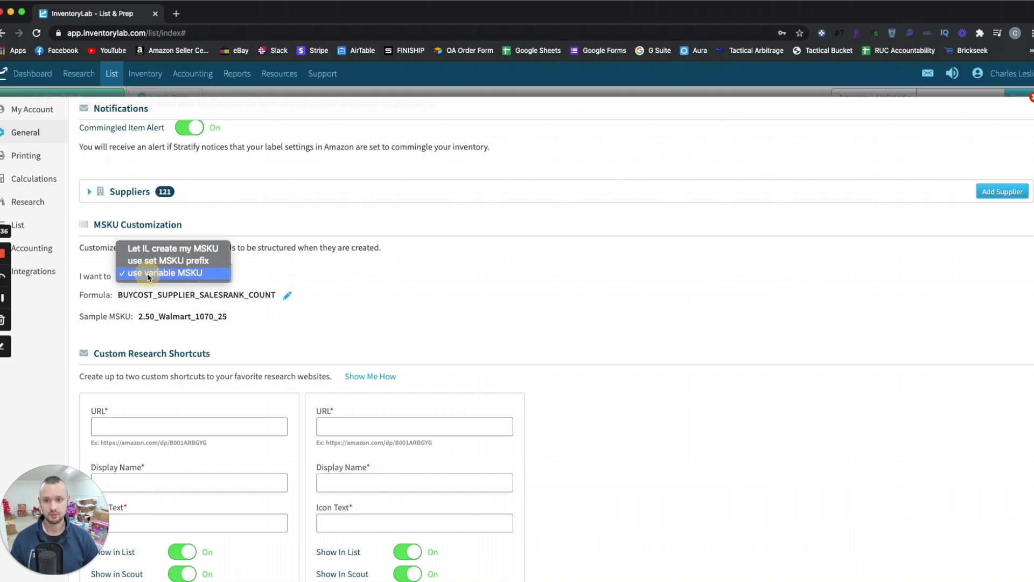
pyautogui.click(202, 275)
pyautogui.click(184, 298)
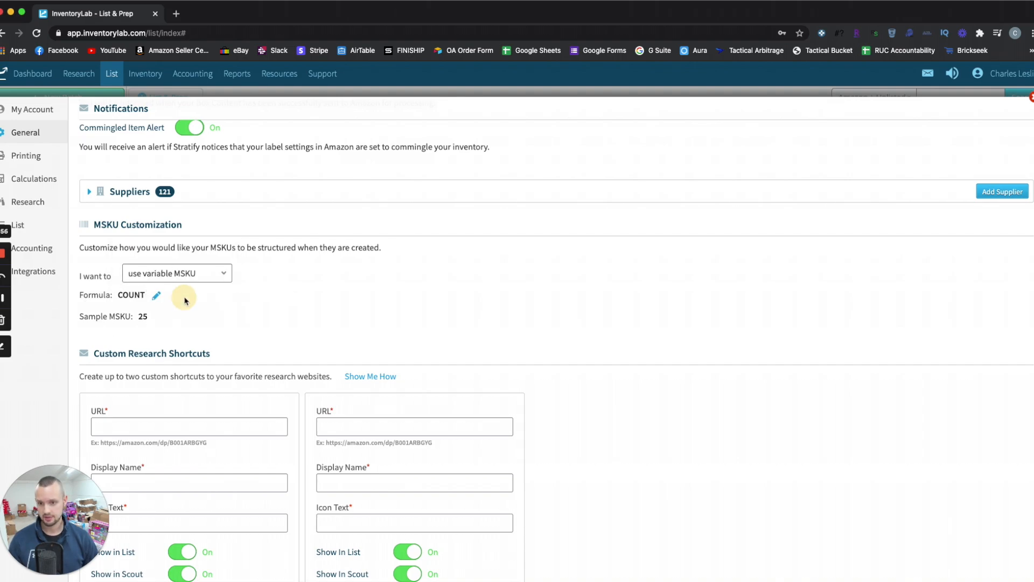
# Step: Edit the variable MSKU formula to include BUYCOST, SUPPLIER and SALESRANK, in that order, before Count
pyautogui.click(156, 296)
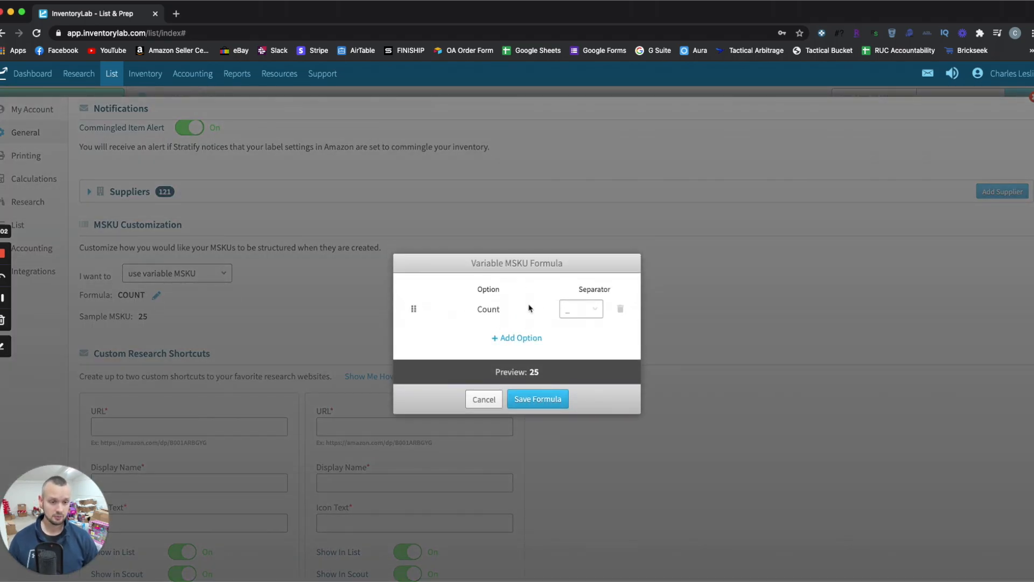
pyautogui.click(520, 338)
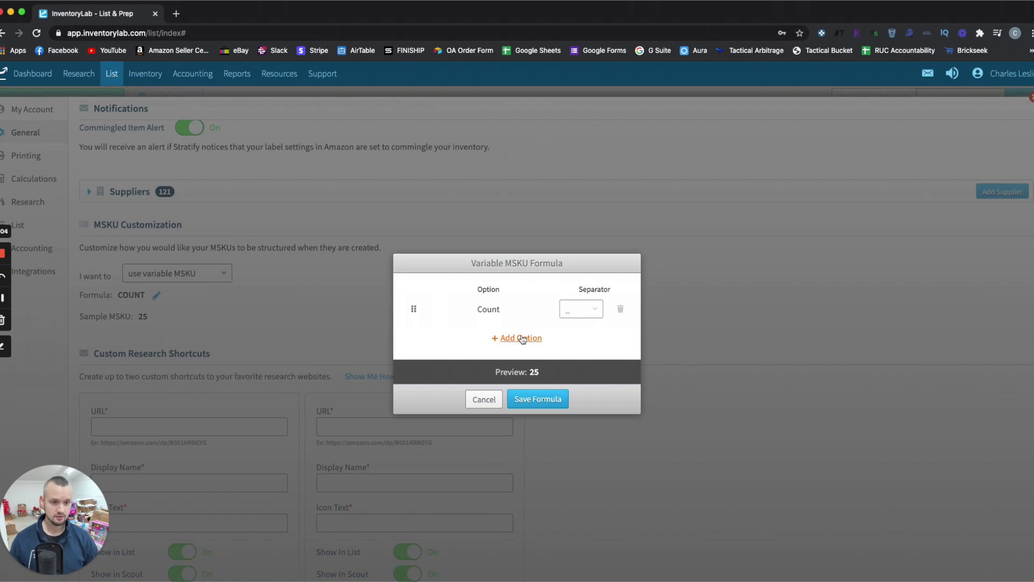
pyautogui.click(463, 299)
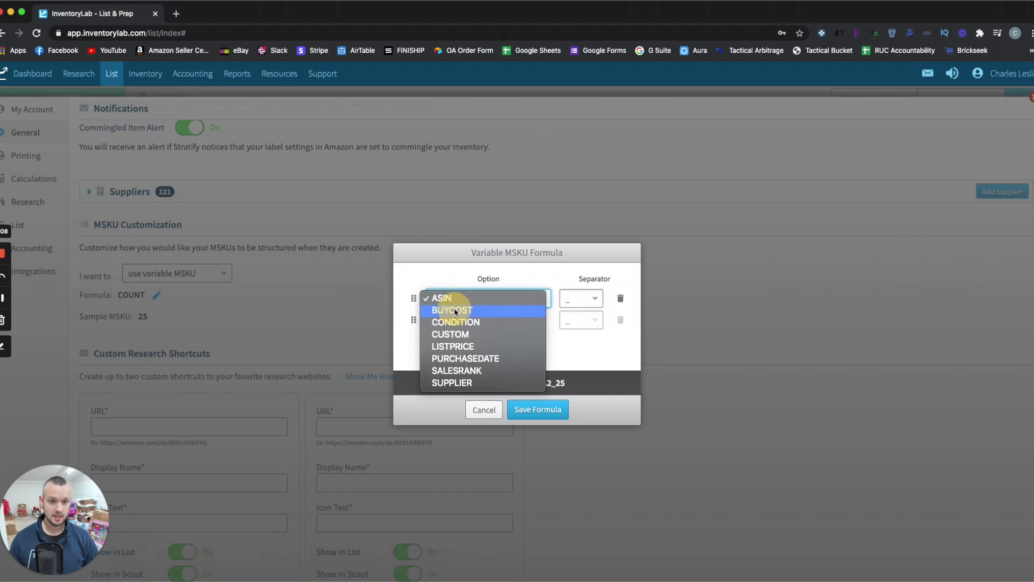
pyautogui.click(456, 311)
pyautogui.click(516, 348)
pyautogui.click(464, 307)
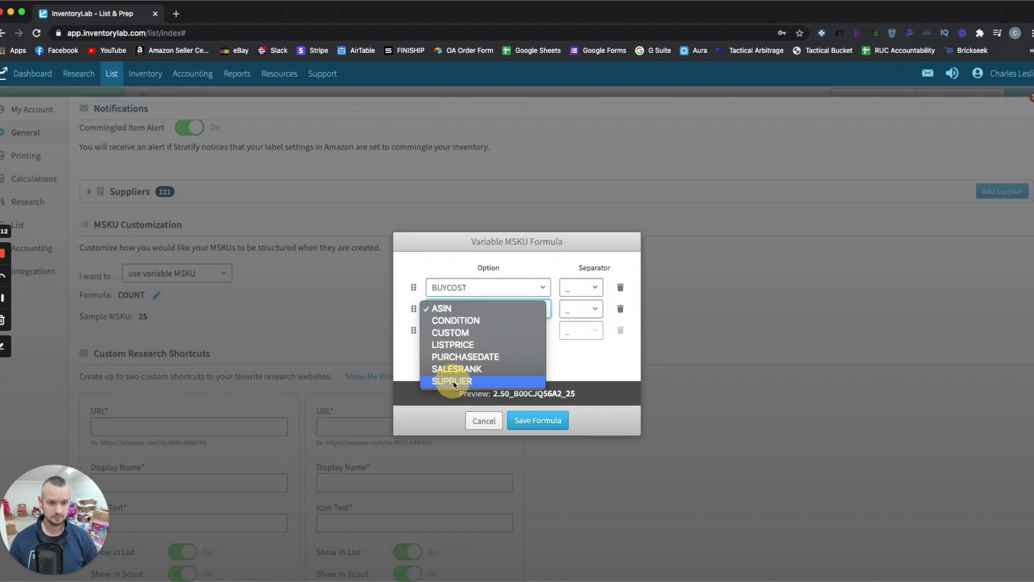
pyautogui.click(455, 381)
pyautogui.click(501, 358)
pyautogui.click(455, 320)
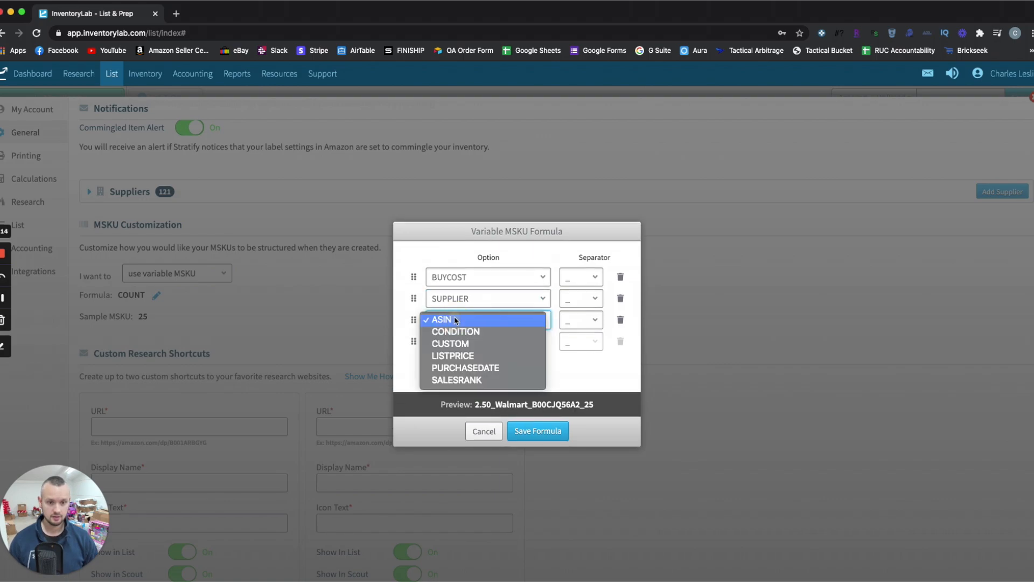
pyautogui.click(495, 382)
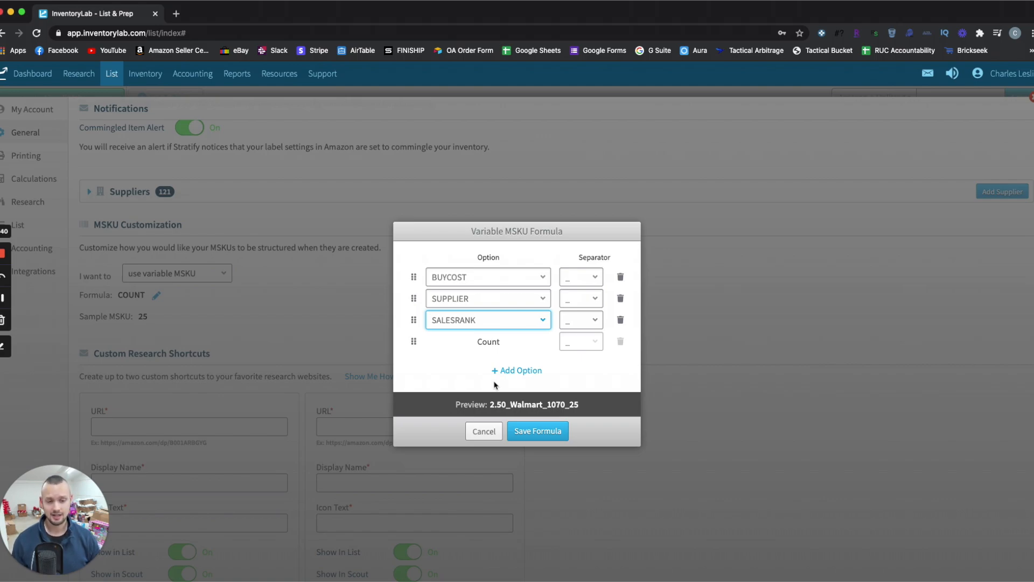
# Step: Try adding CUSTOM as a fourth option in the MSKU formula
pyautogui.click(509, 371)
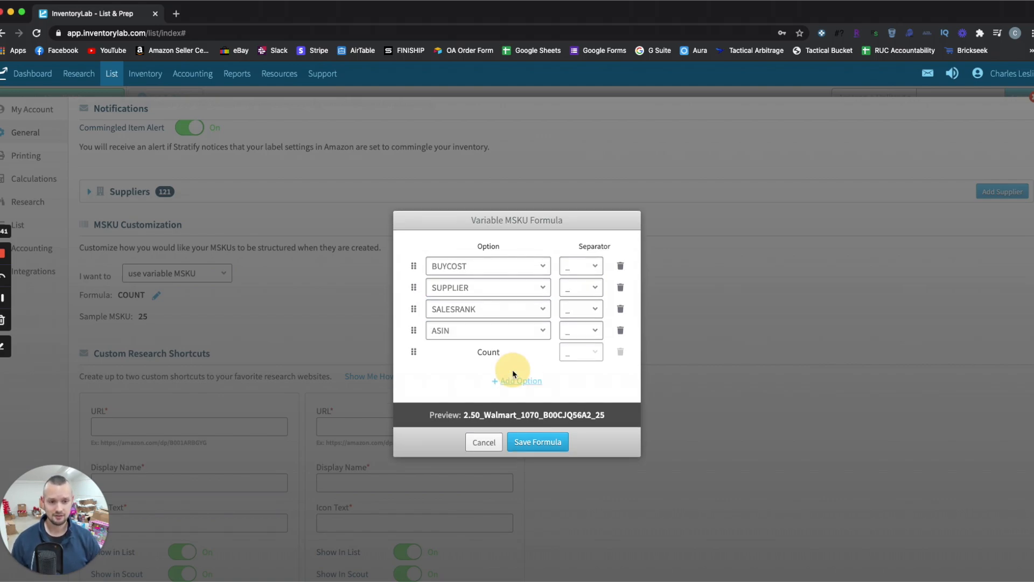
pyautogui.click(476, 331)
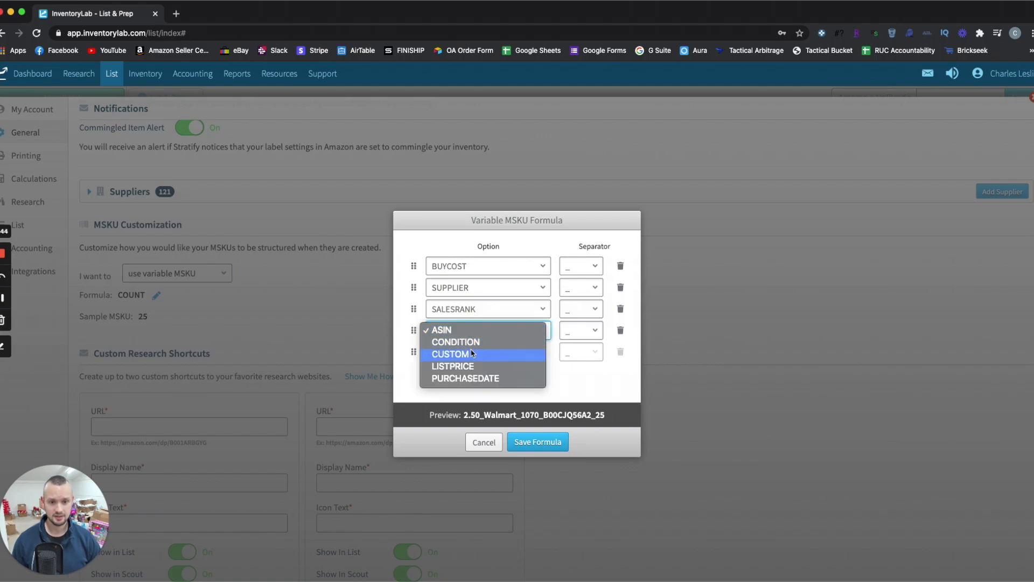
pyautogui.click(457, 354)
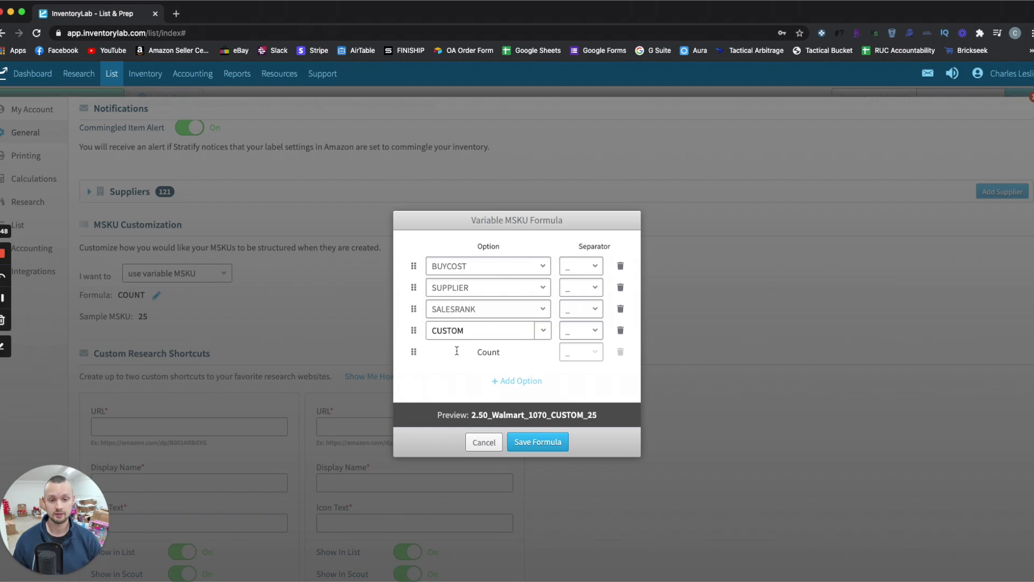
pyautogui.click(543, 333)
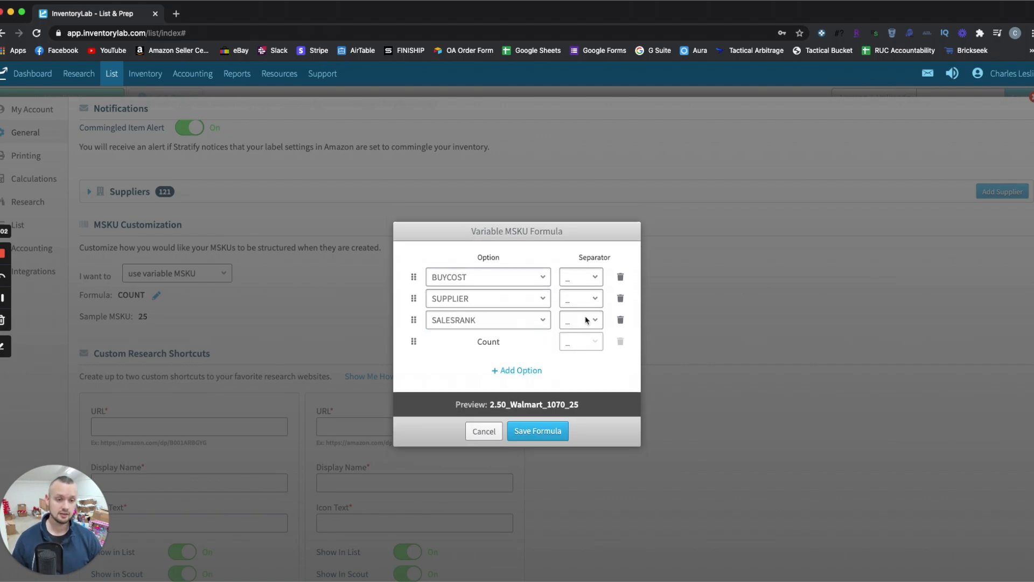
# Step: Keep the underscore separator after SALESRANK and save the MSKU formula
pyautogui.click(586, 320)
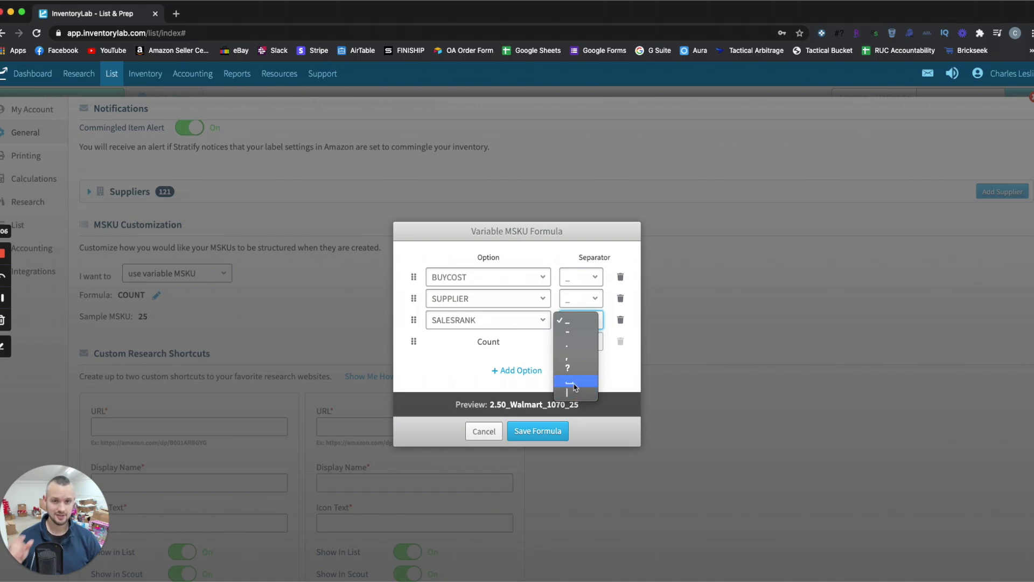
pyautogui.click(574, 323)
pyautogui.moveTo(468, 404); pyautogui.dragTo(584, 405)
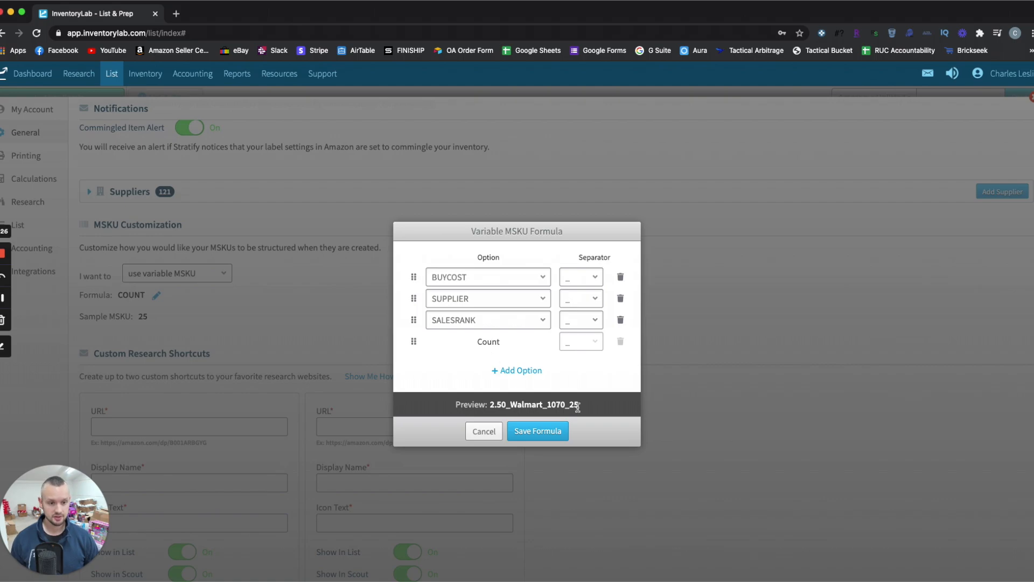
pyautogui.moveTo(579, 404); pyautogui.dragTo(571, 404)
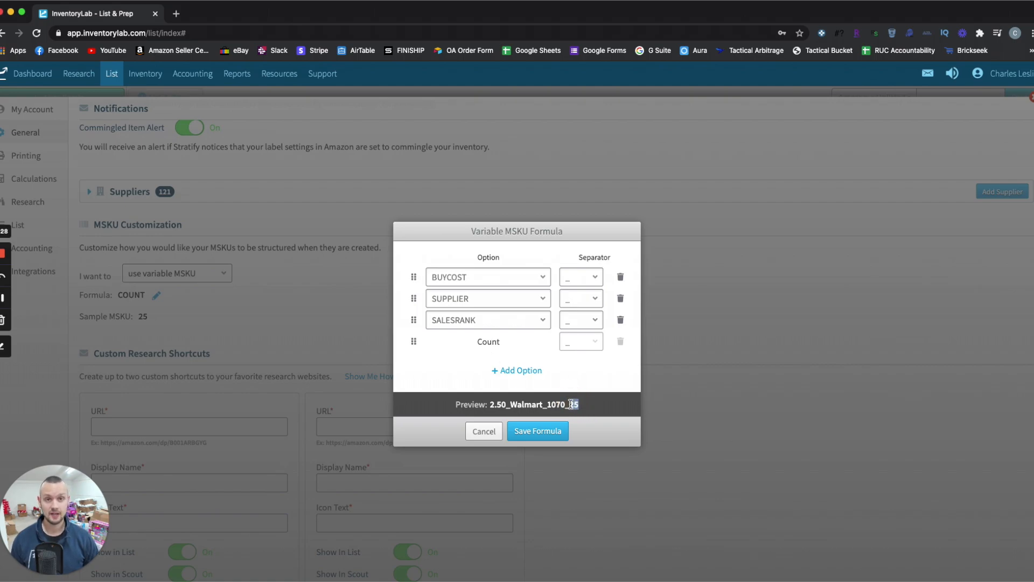
pyautogui.click(555, 435)
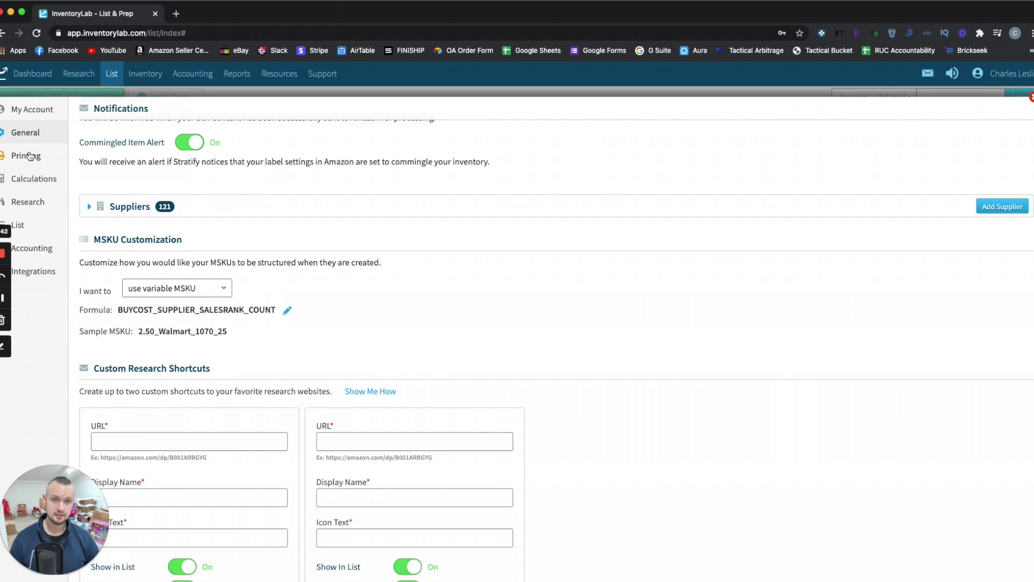
# Step: Start setting up a new label printer in the printing settings, using IL Print
pyautogui.click(29, 155)
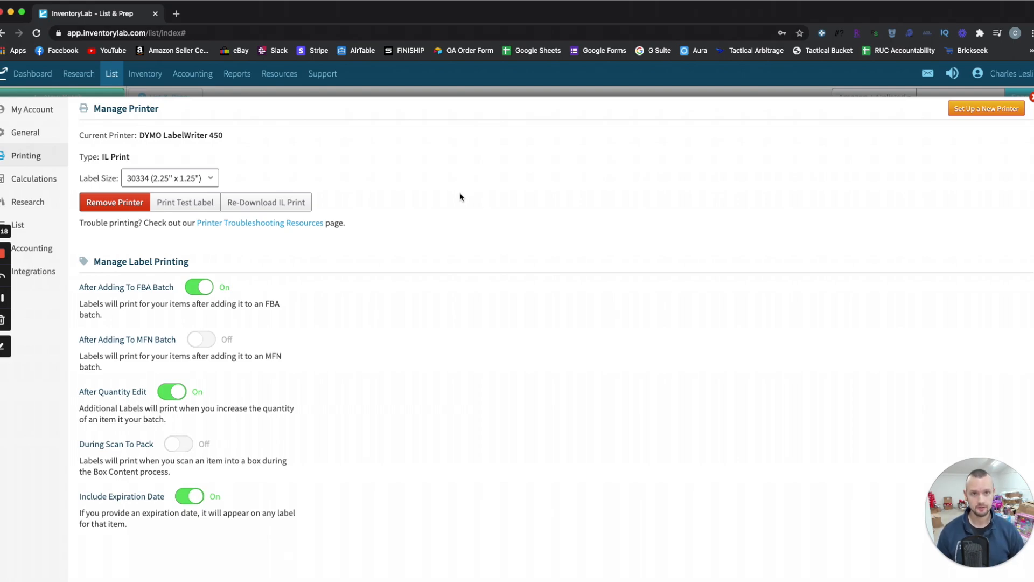
pyautogui.click(979, 111)
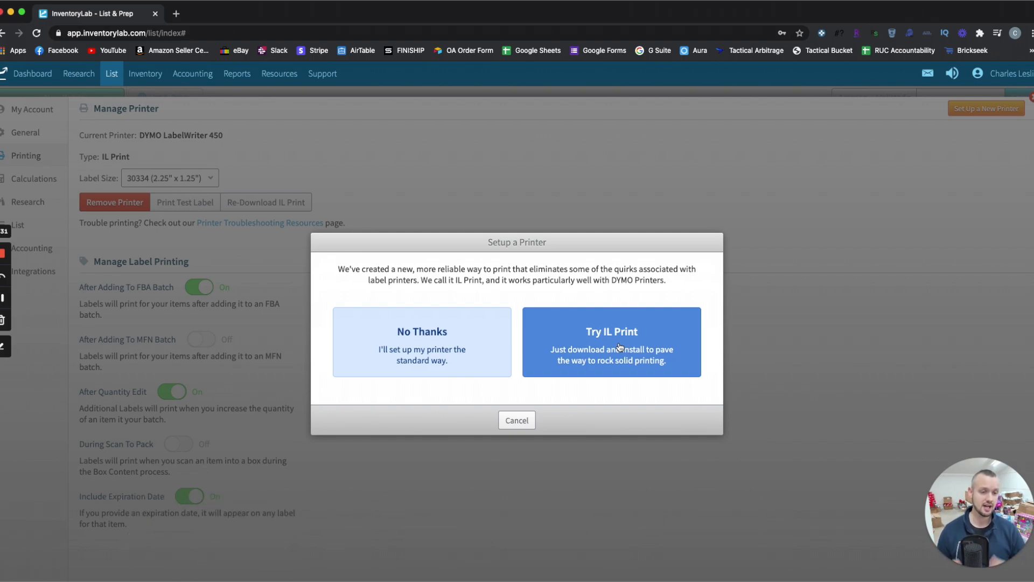
pyautogui.click(596, 355)
pyautogui.click(544, 392)
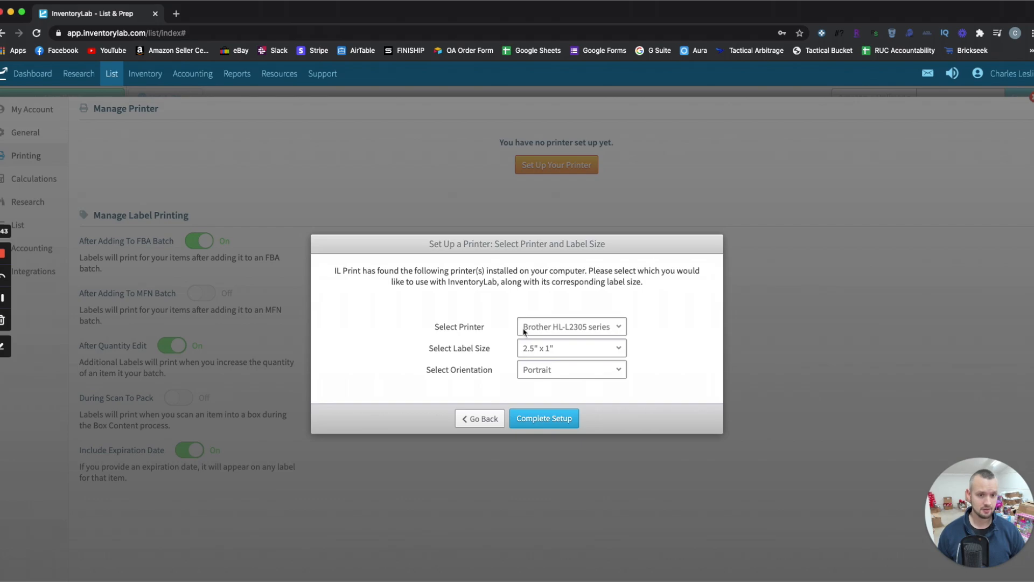
# Step: Choose the DYMO LabelWriter 450 with label size 30334 (2.25" x 1.25") and complete the printer setup
pyautogui.click(545, 326)
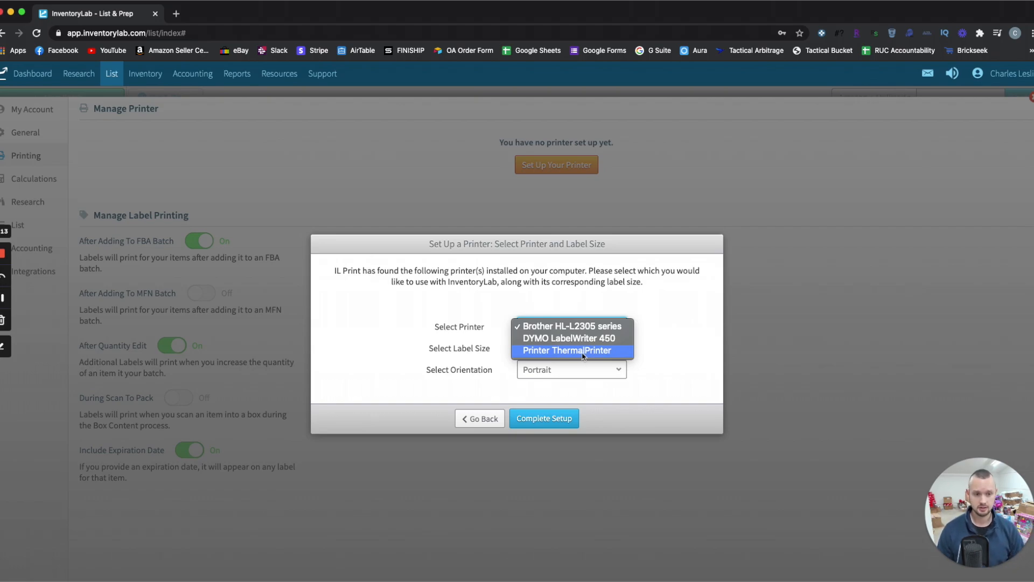
pyautogui.click(622, 339)
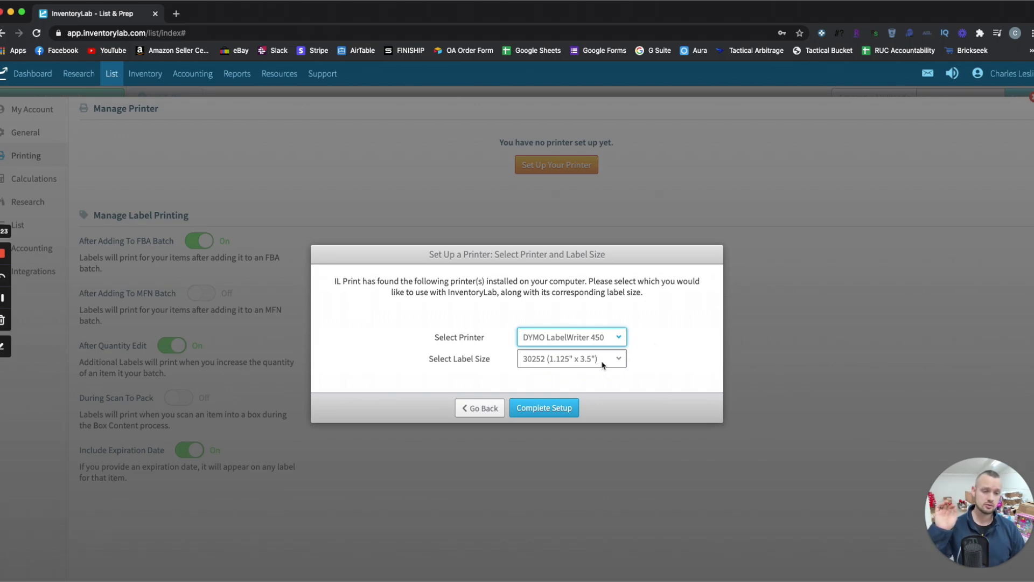
pyautogui.click(603, 365)
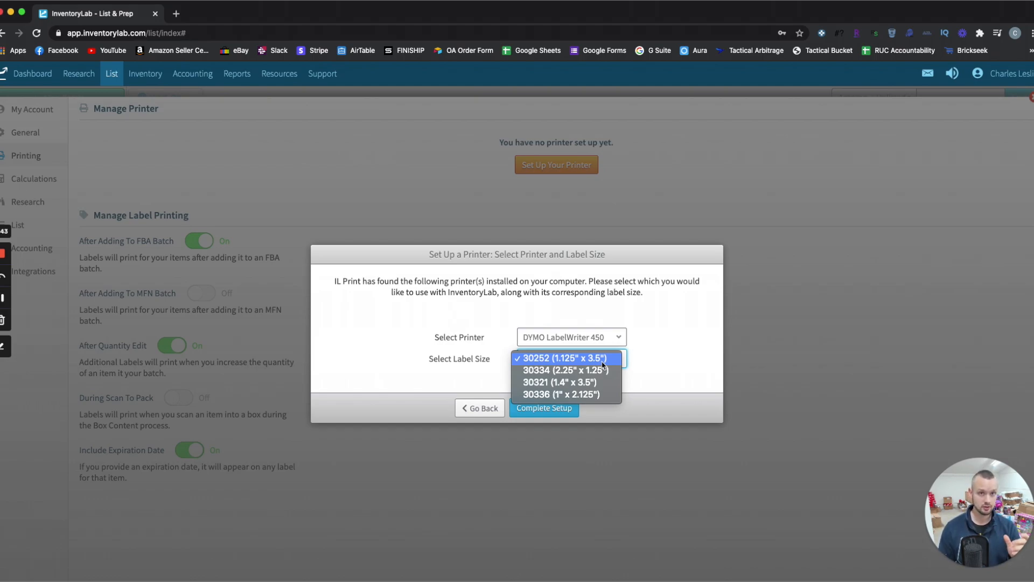
pyautogui.click(541, 372)
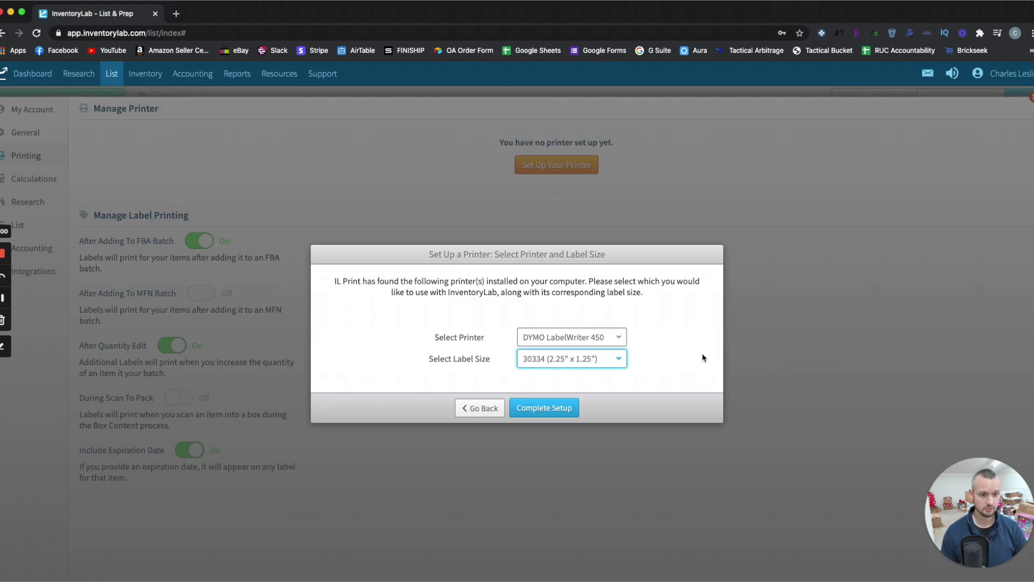
pyautogui.click(666, 358)
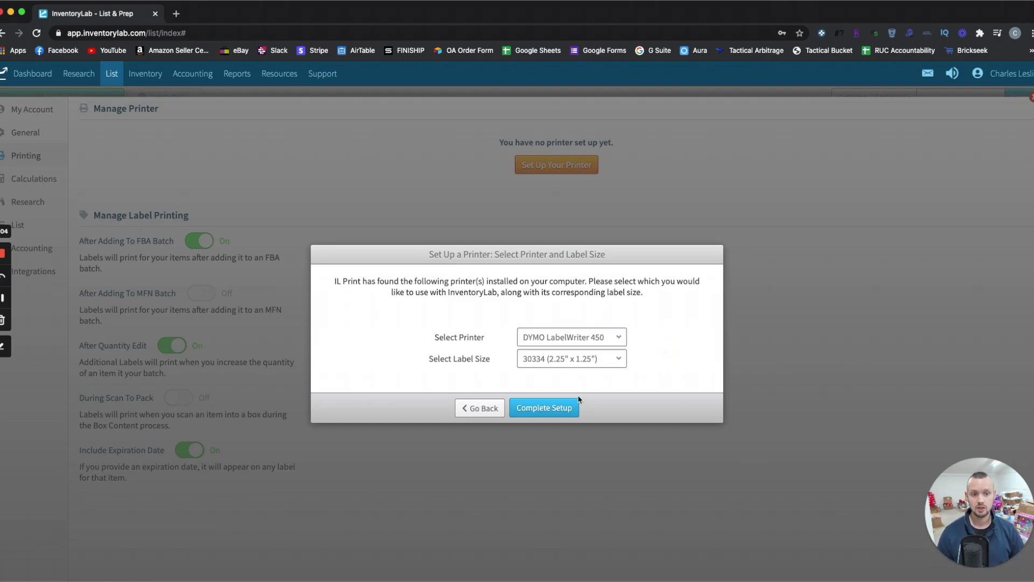
pyautogui.click(558, 412)
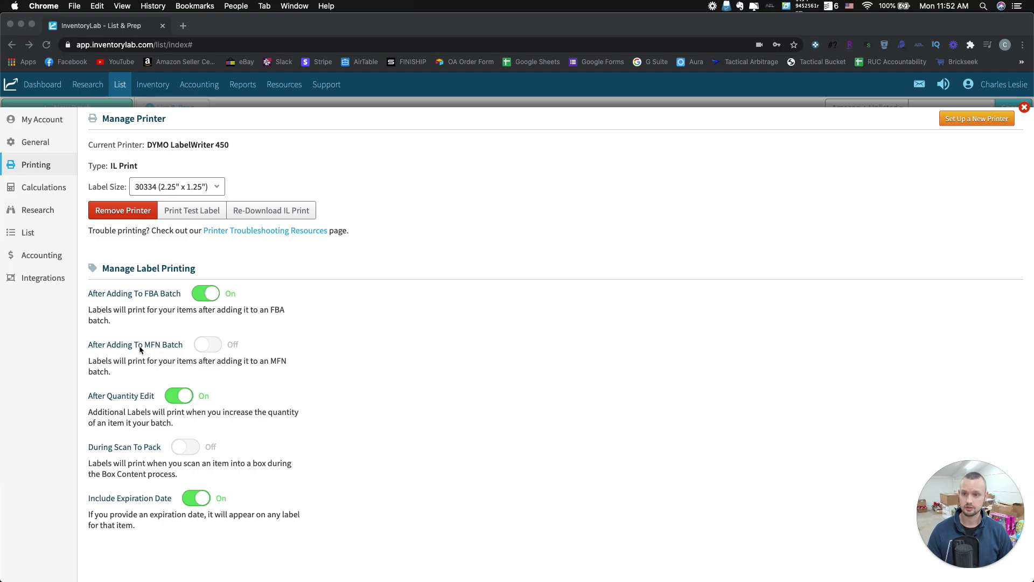
# Step: Review the FBA inbound shipping rate in the calculation settings
pyautogui.click(46, 189)
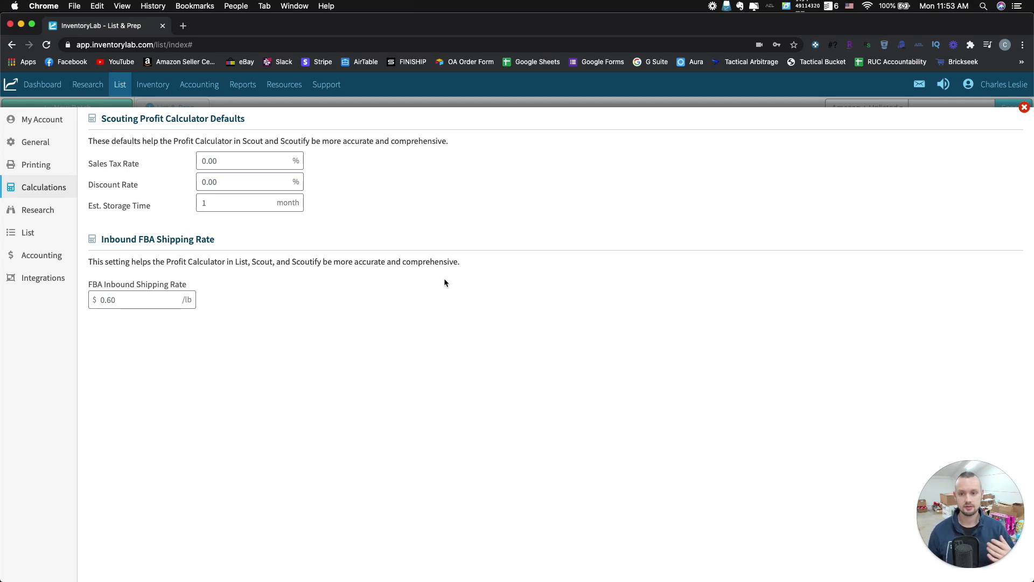
pyautogui.click(168, 284)
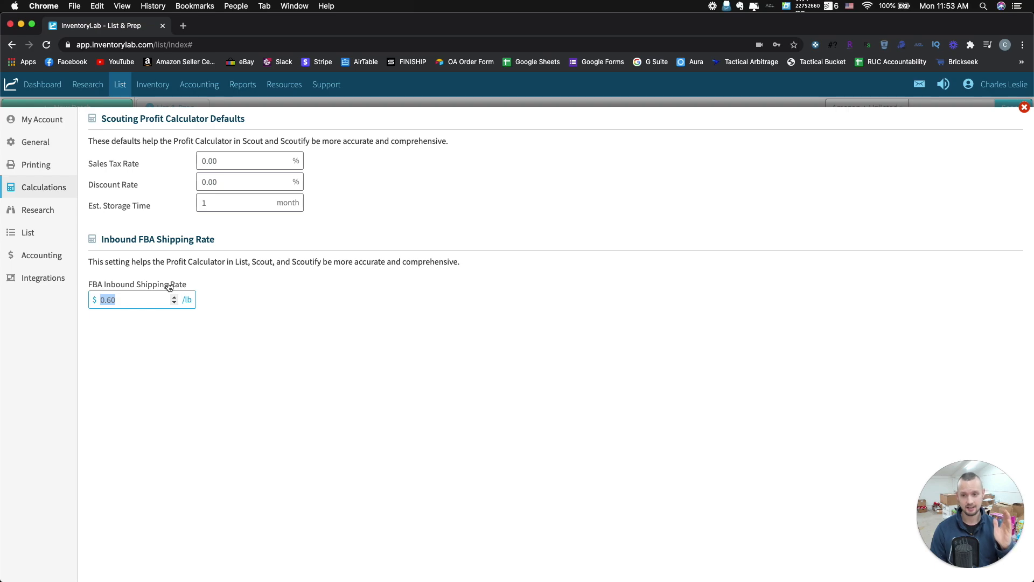
pyautogui.click(124, 301)
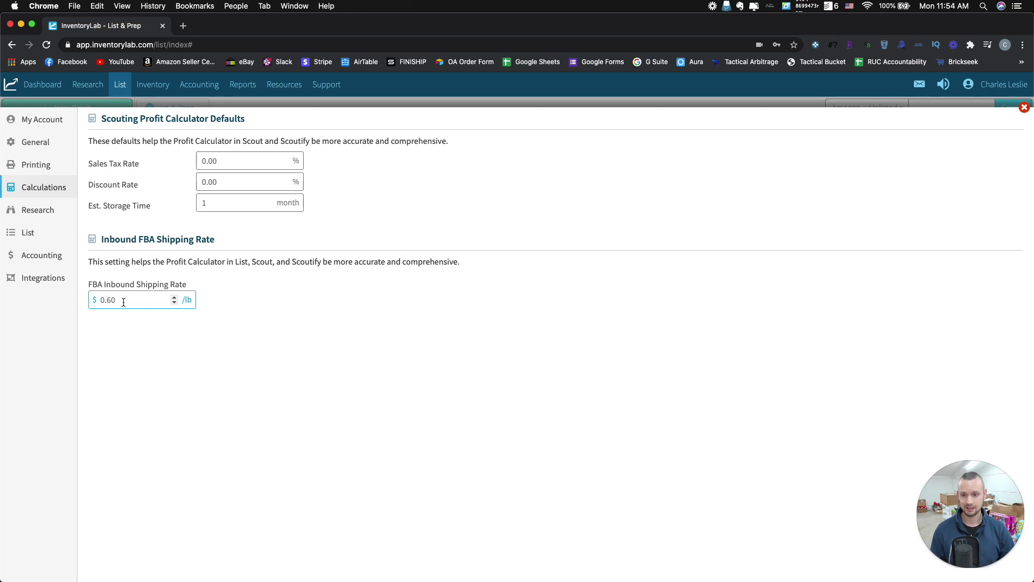
pyautogui.doubleClick(120, 300)
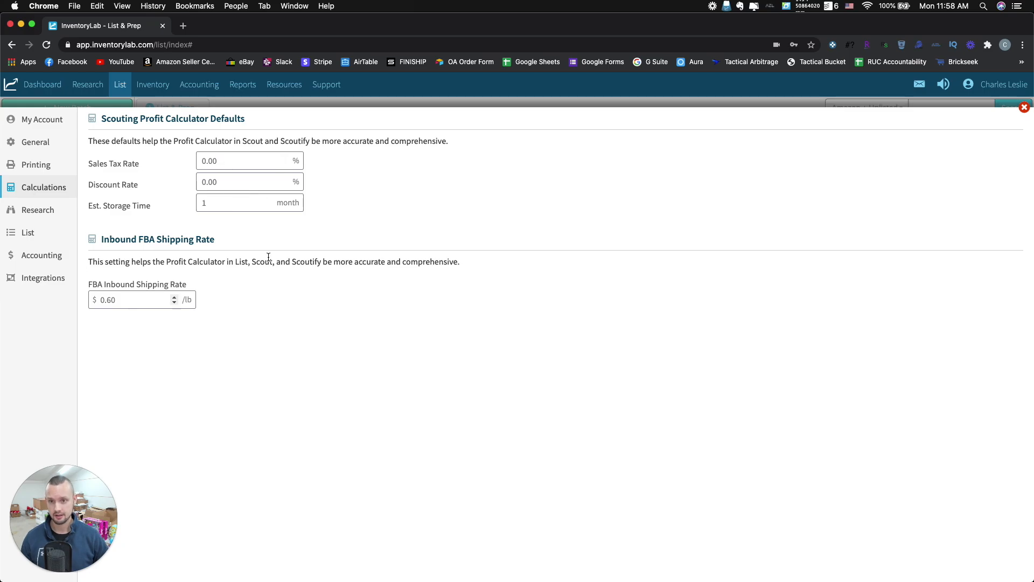
# Step: Try an "Open Box" default note for the Used Like New condition in the list settings, and return the condition to New
pyautogui.click(30, 235)
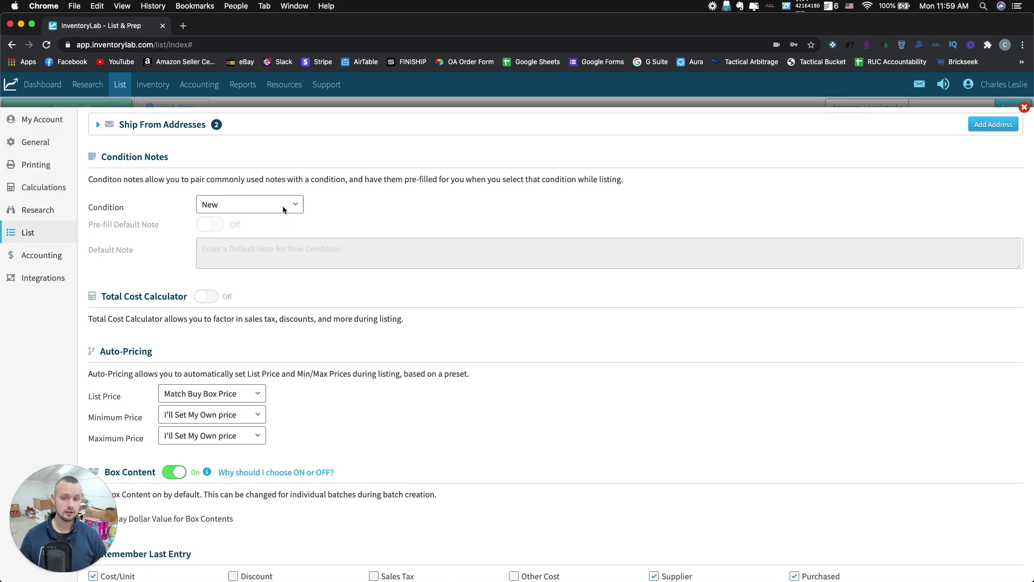
pyautogui.click(223, 208)
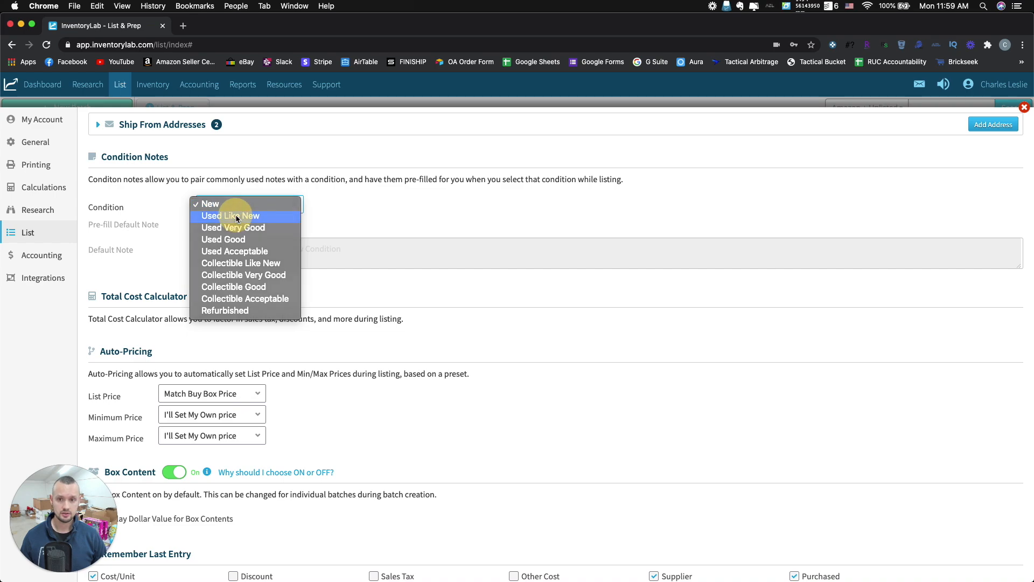
pyautogui.click(233, 216)
pyautogui.click(258, 248)
pyautogui.write('Open')
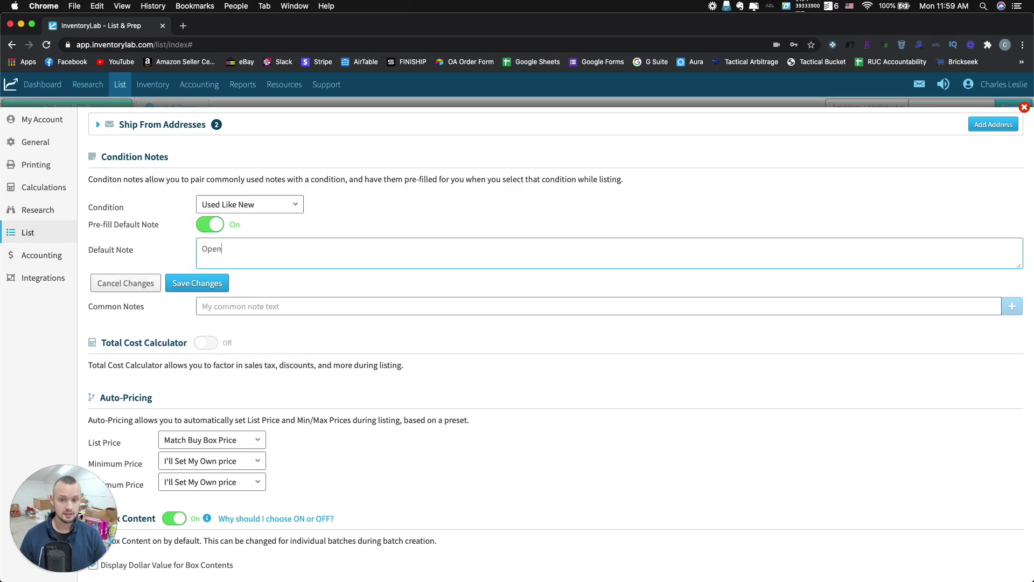
pyautogui.write(' Box')
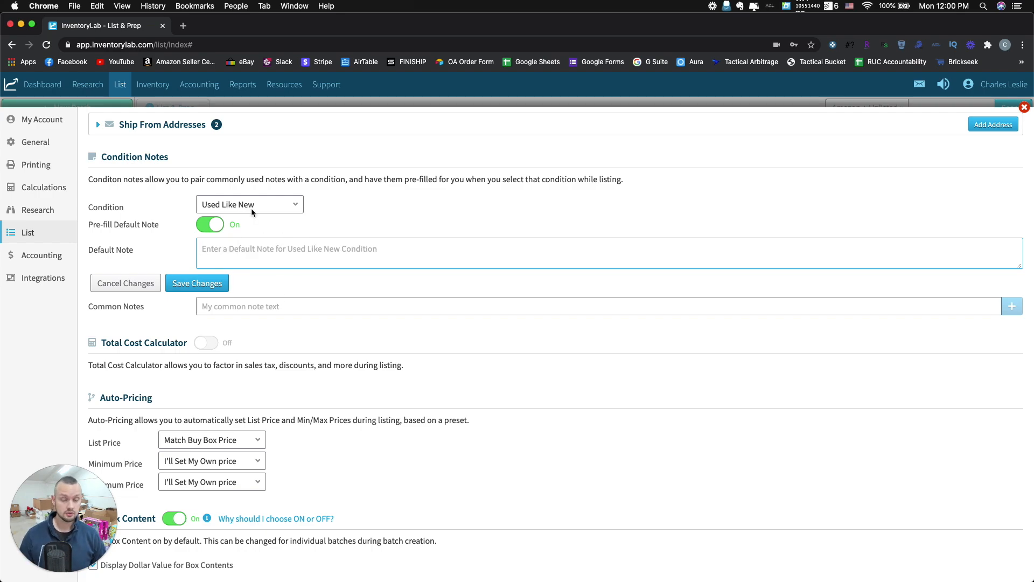
pyautogui.click(252, 212)
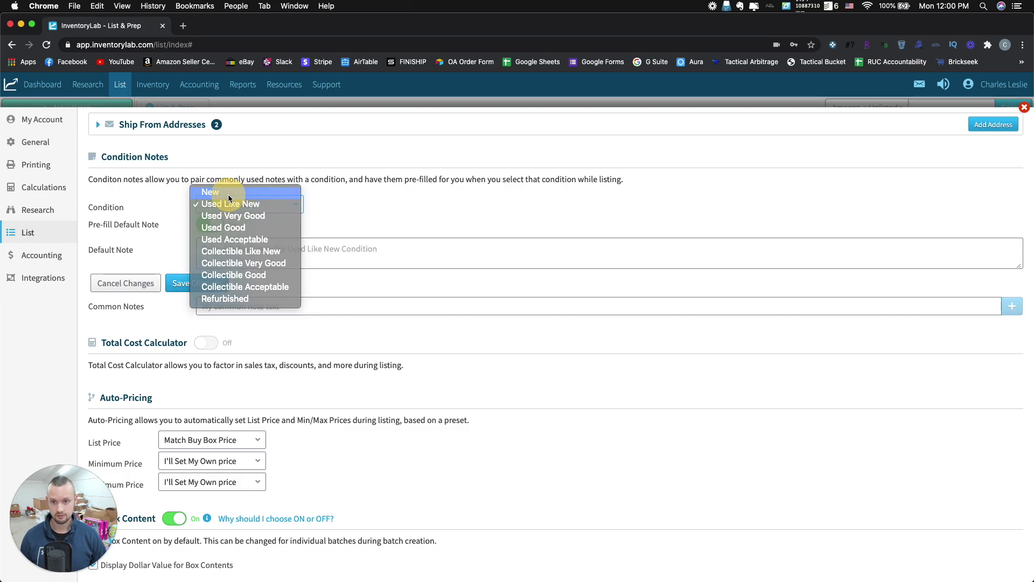
pyautogui.click(238, 192)
# Step: Turn on the Total Cost Calculator in the list settings and close the settings
pyautogui.scroll(-1, 271, 297)
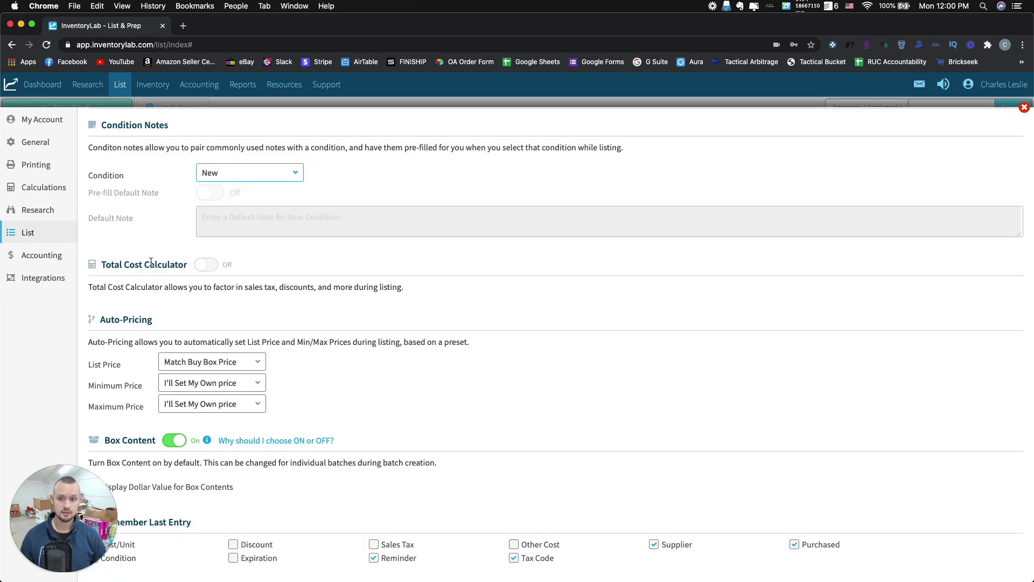
pyautogui.click(206, 266)
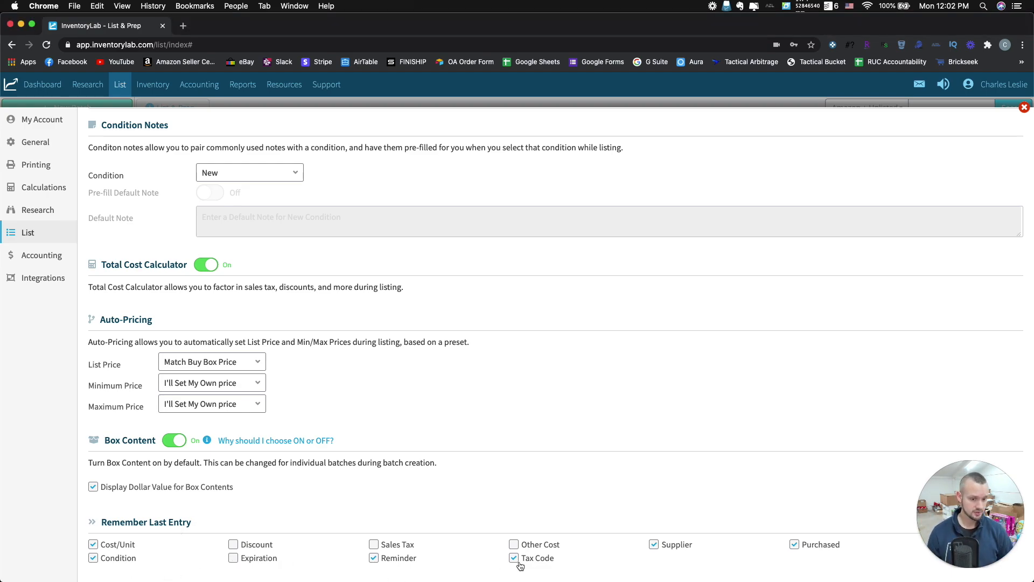
pyautogui.scroll(1, 545, 251)
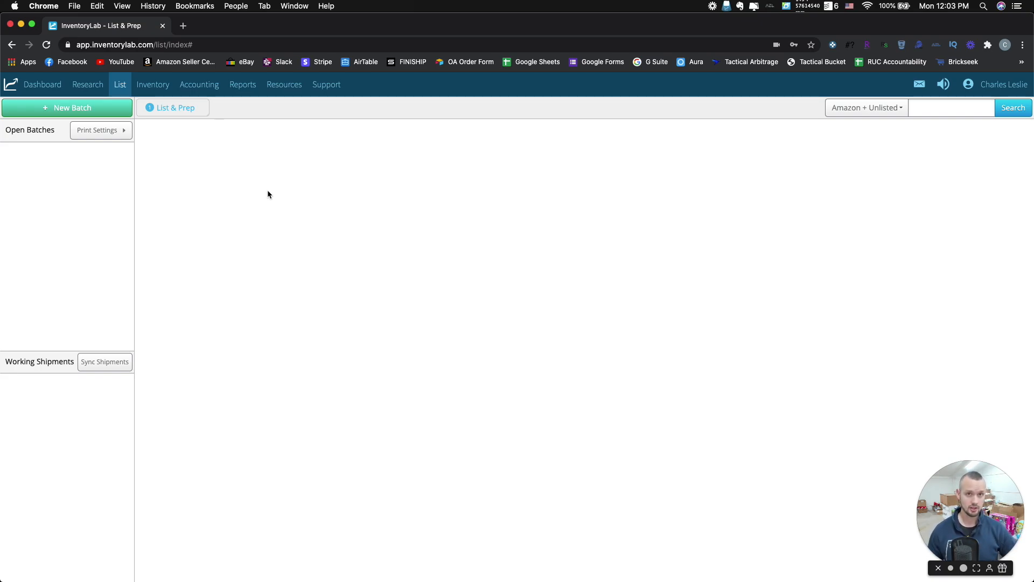
# Step: Start a new batch named "WM Toys 2/22" and keep its packing type as Individual Products
pyautogui.click(54, 110)
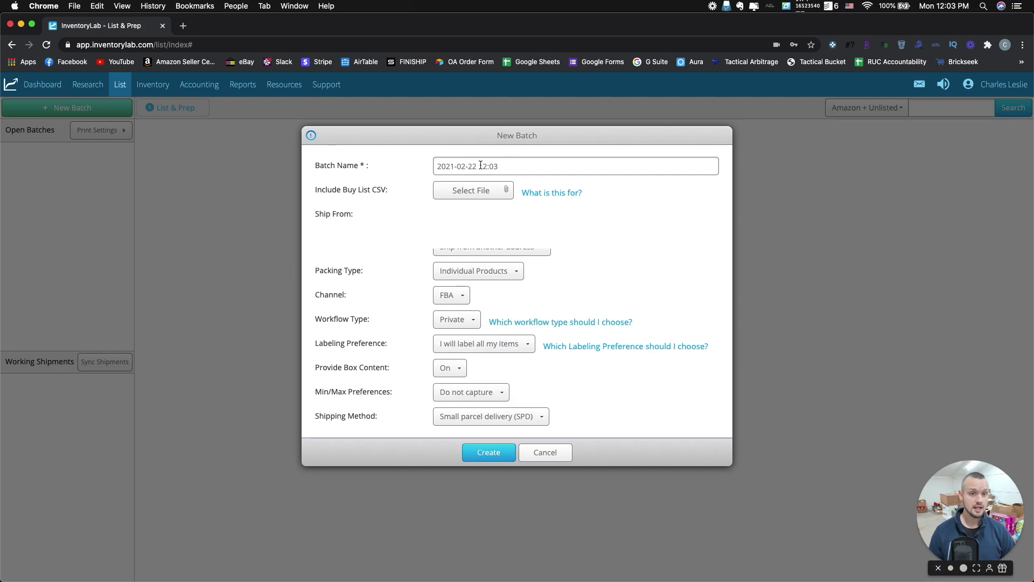
pyautogui.click(512, 166)
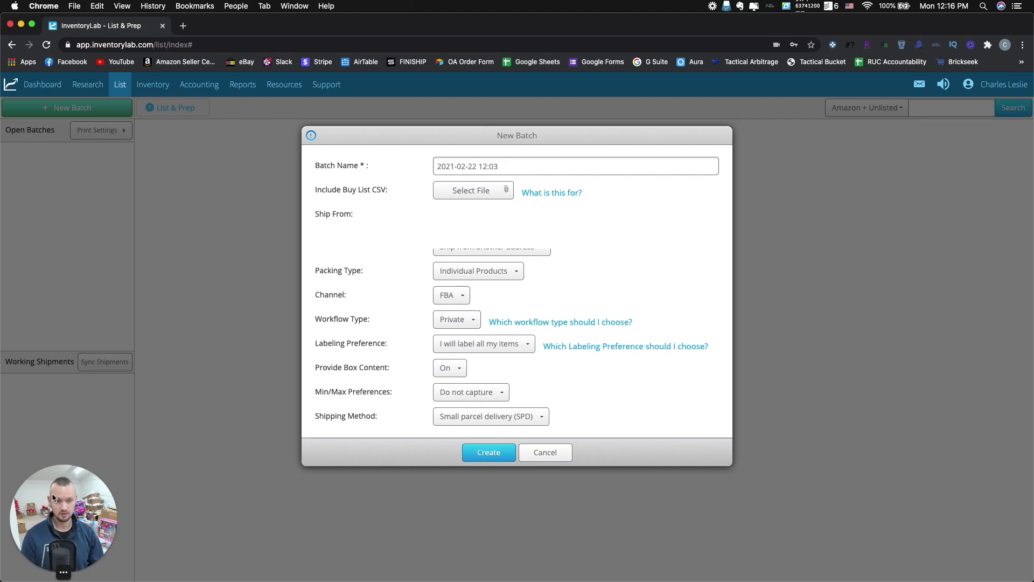
pyautogui.click(473, 166)
pyautogui.press('BackSpace')
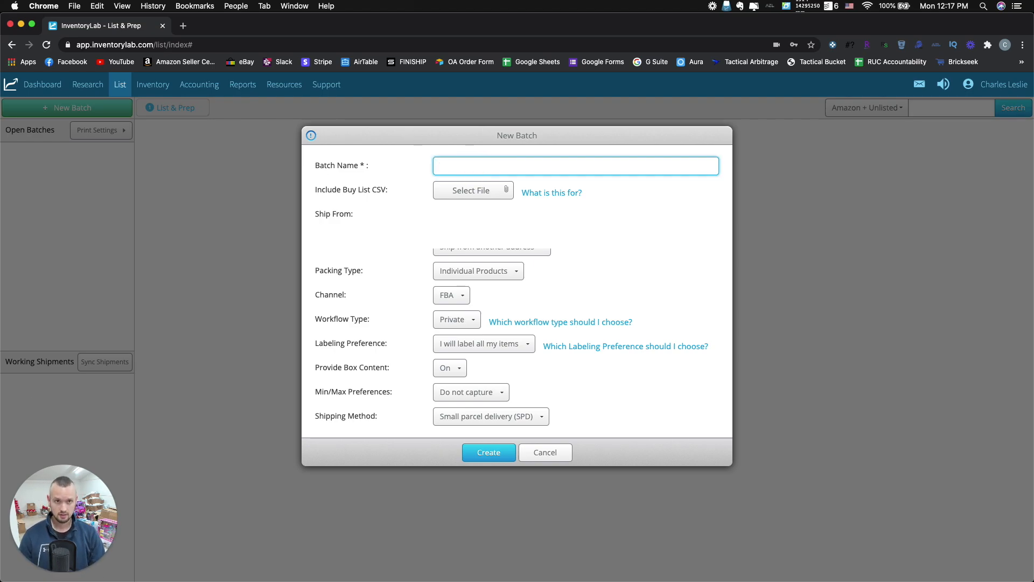
pyautogui.write('WM')
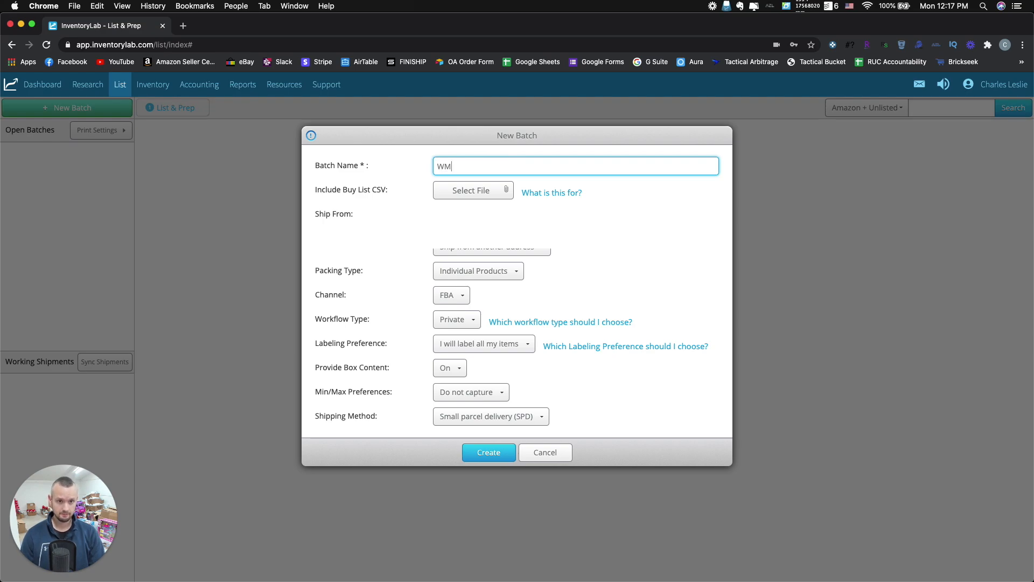
pyautogui.write(' T')
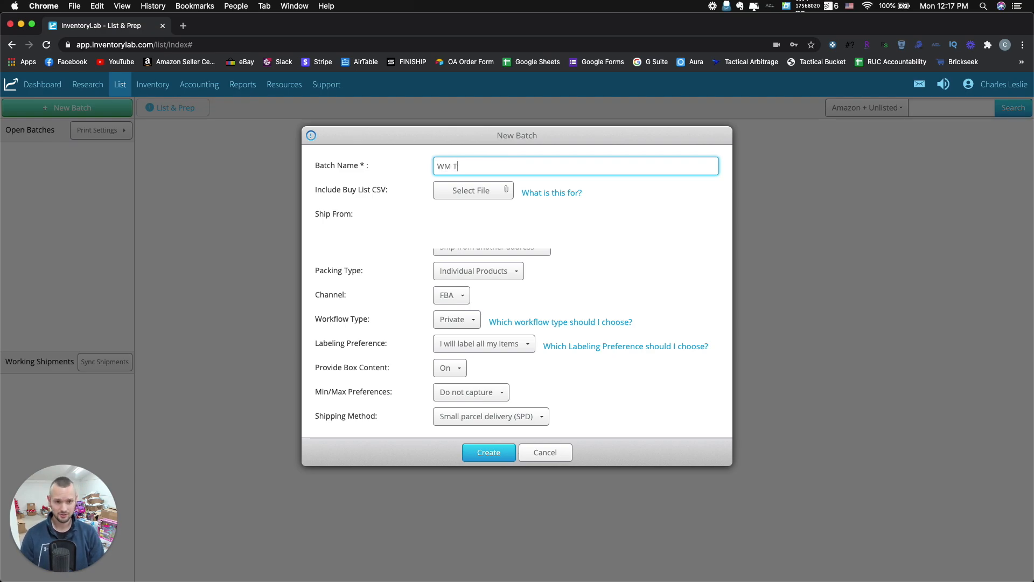
pyautogui.write('oys ')
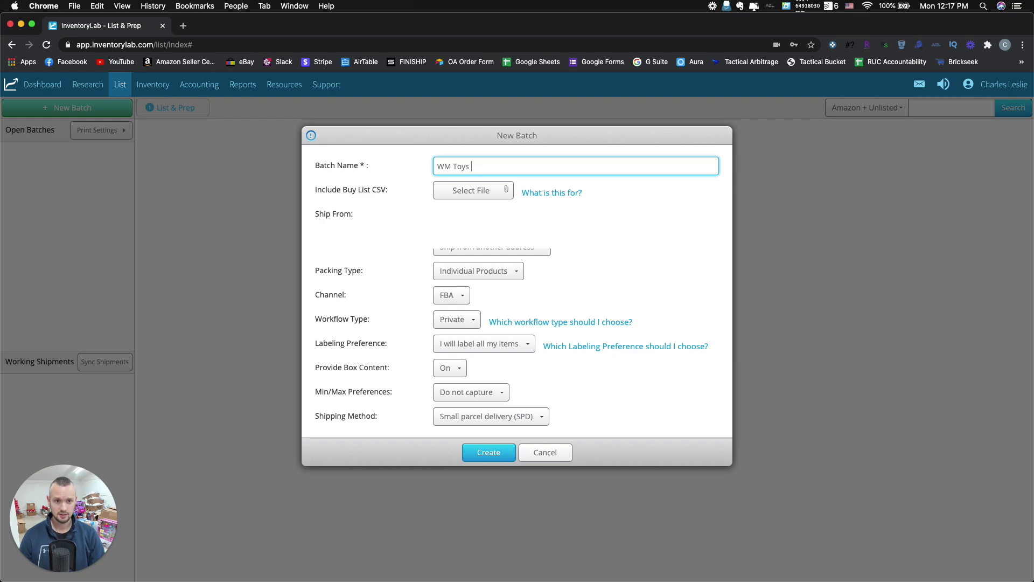
pyautogui.write('2/22')
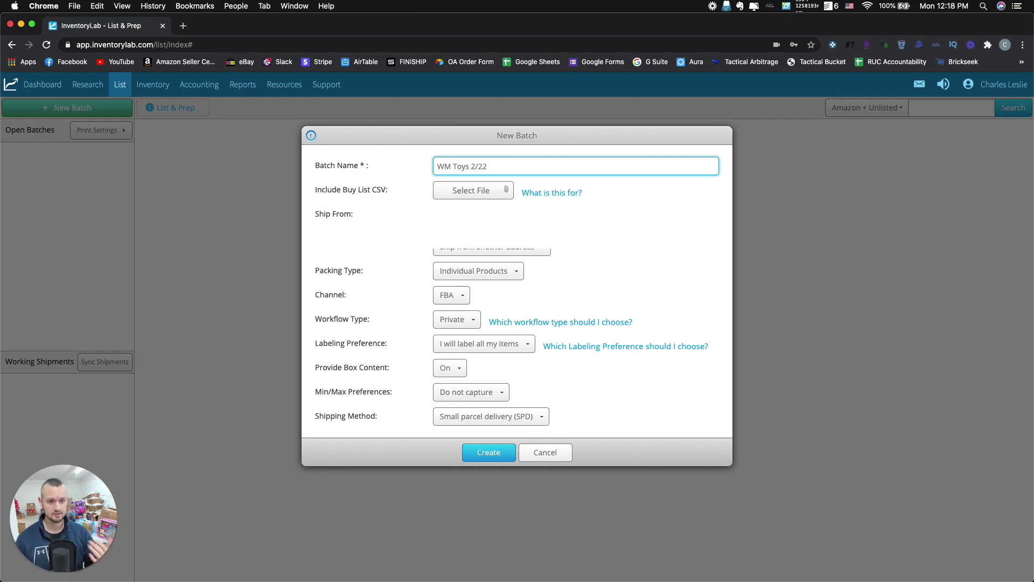
pyautogui.click(388, 226)
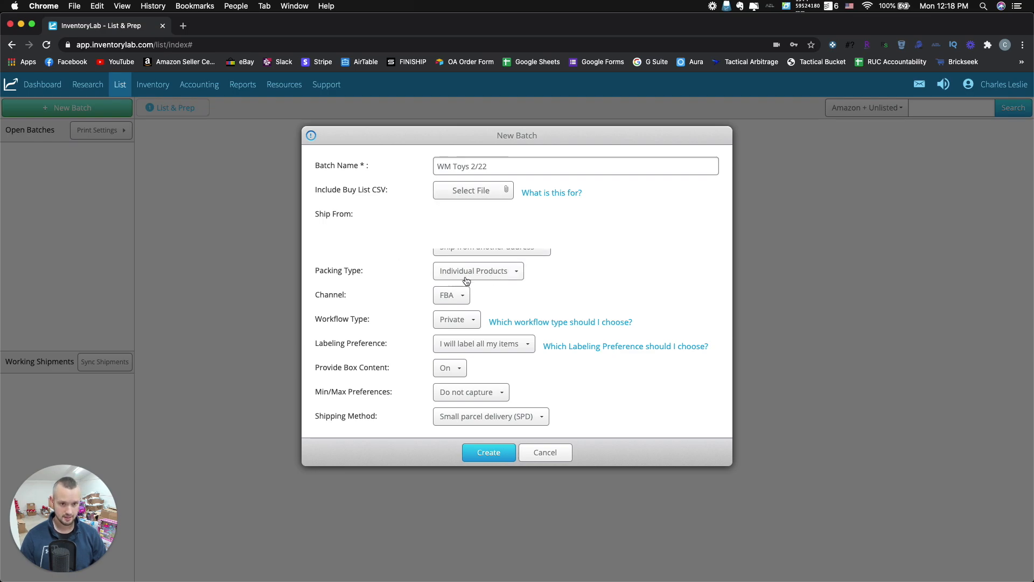
pyautogui.click(498, 274)
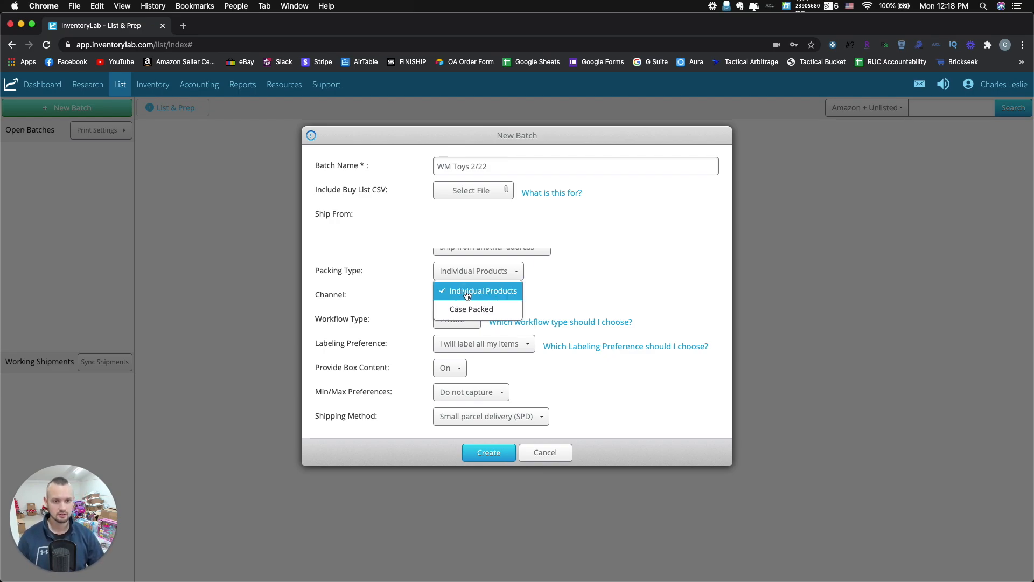
pyautogui.click(467, 292)
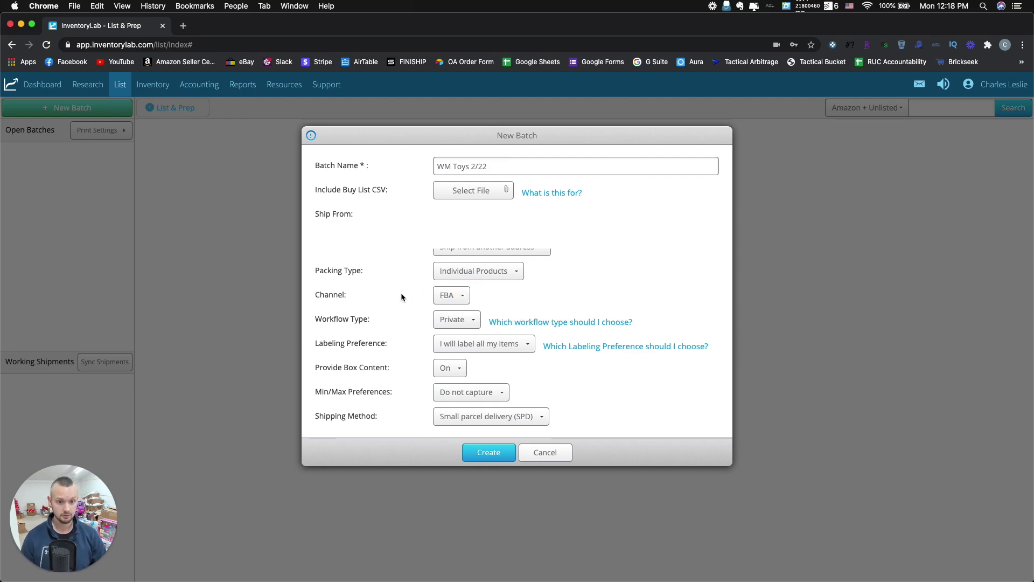
# Step: Read the support article comparing Live and Private workflows, and return to the new batch form
pyautogui.click(455, 322)
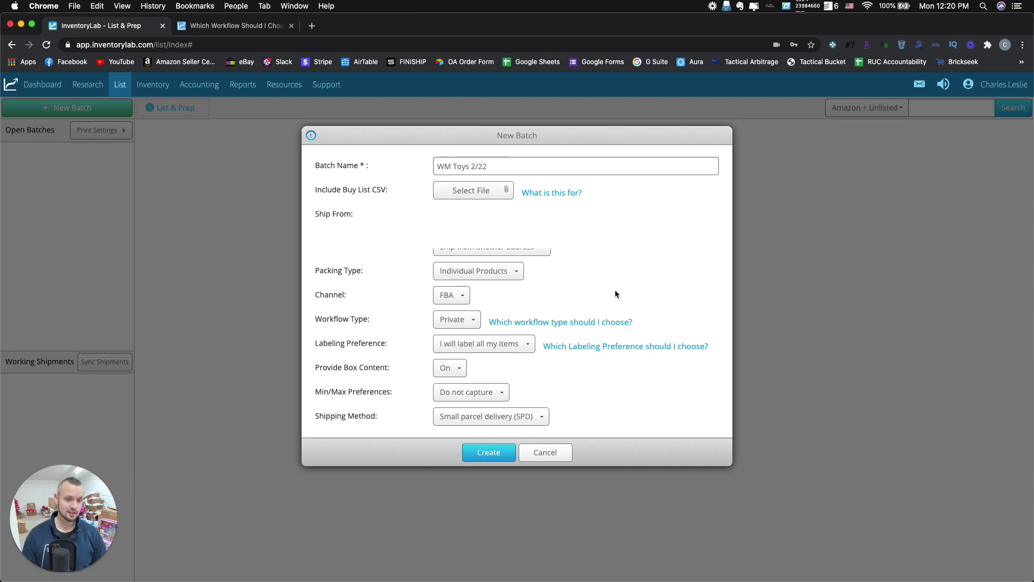
pyautogui.click(544, 321)
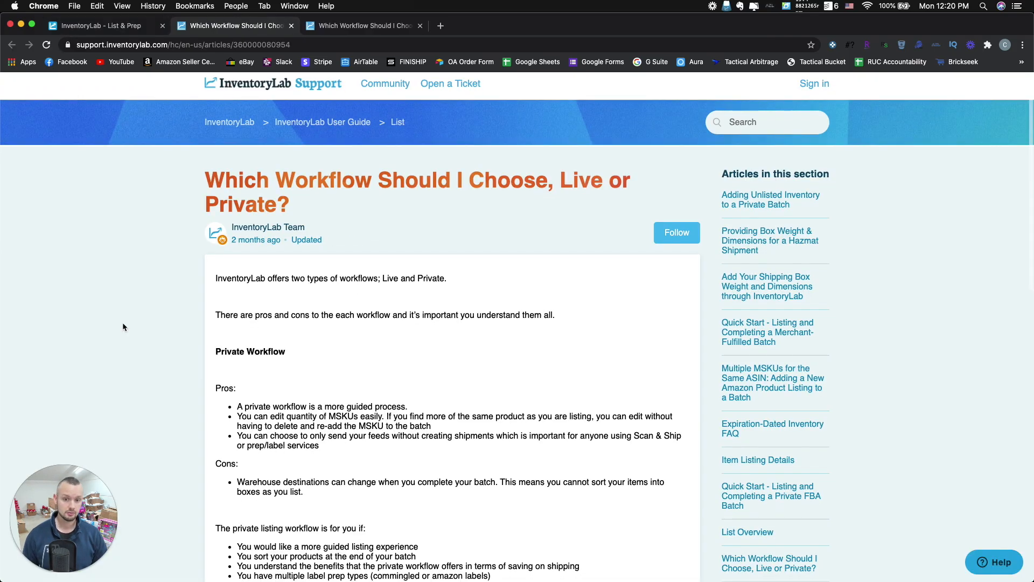
pyautogui.scroll(-3, 122, 322)
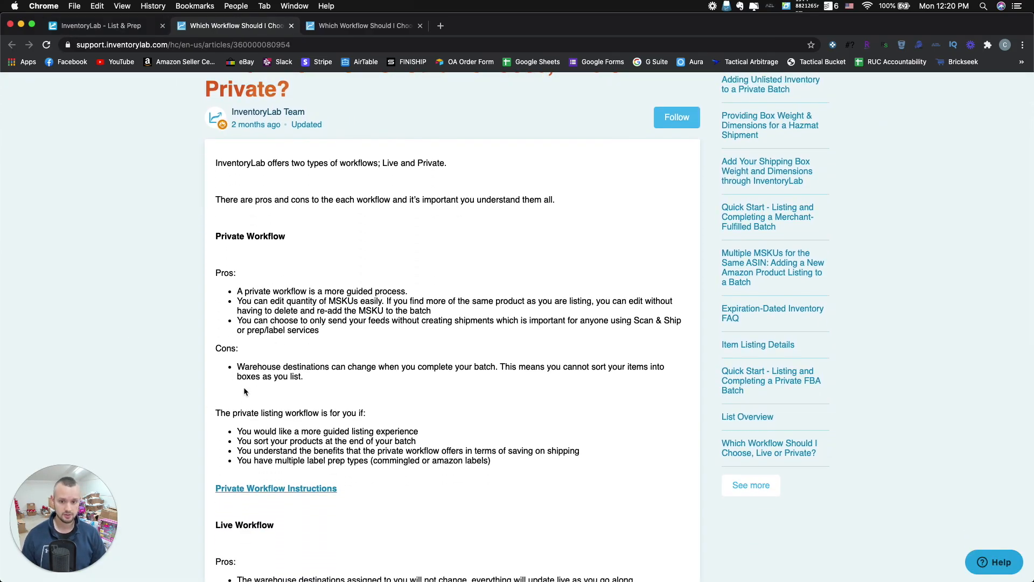
pyautogui.press('super+w')
pyautogui.press('super+w')
# Step: Try switching the batch's box content option off without making it the default, and switch it back on
pyautogui.click(460, 369)
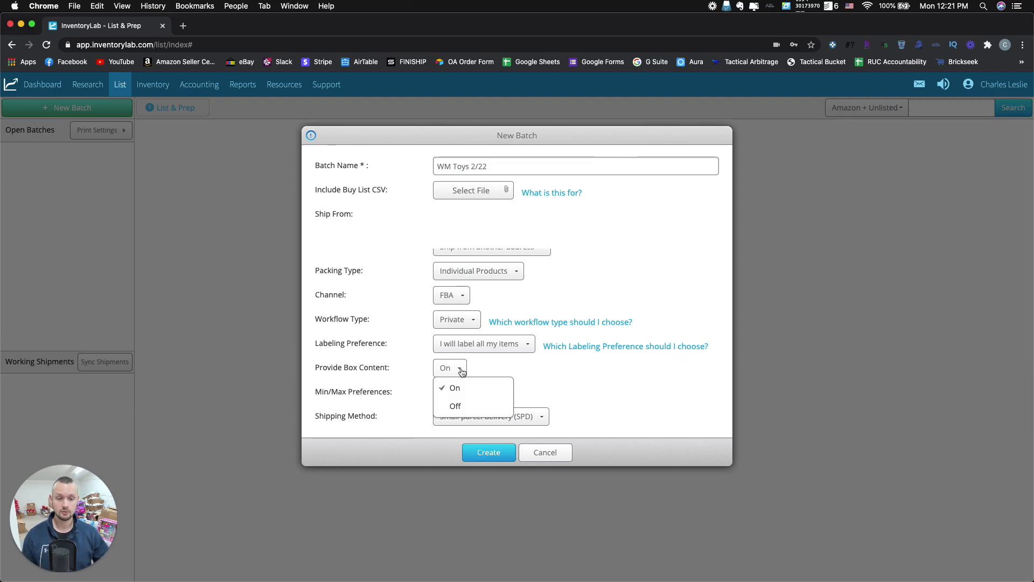
pyautogui.click(454, 406)
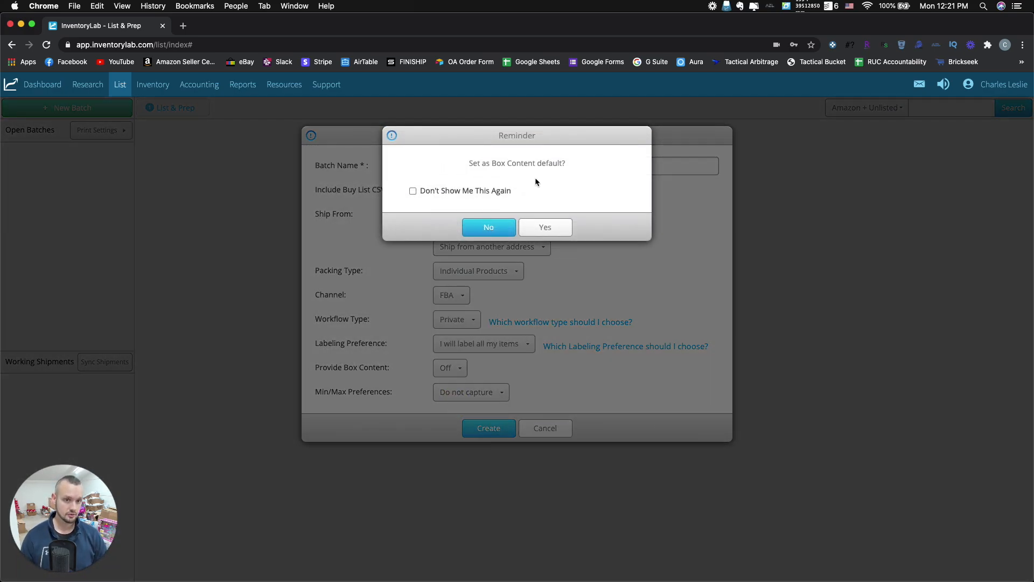
pyautogui.click(488, 227)
pyautogui.click(451, 368)
pyautogui.click(452, 387)
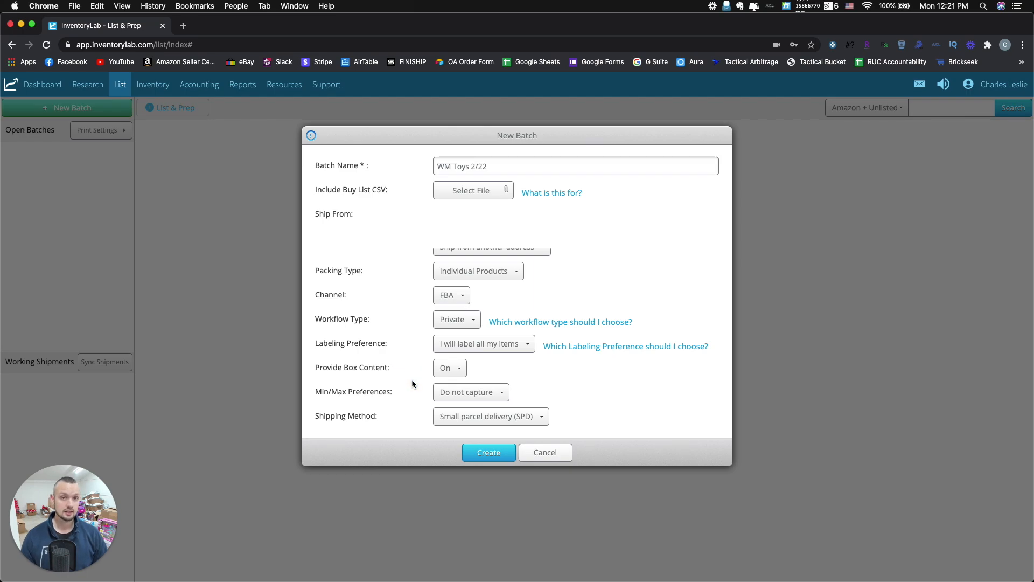
# Step: Keep the min/max preference at Do not capture and shipping by small parcel delivery (SPD), and create the batch
pyautogui.click(447, 399)
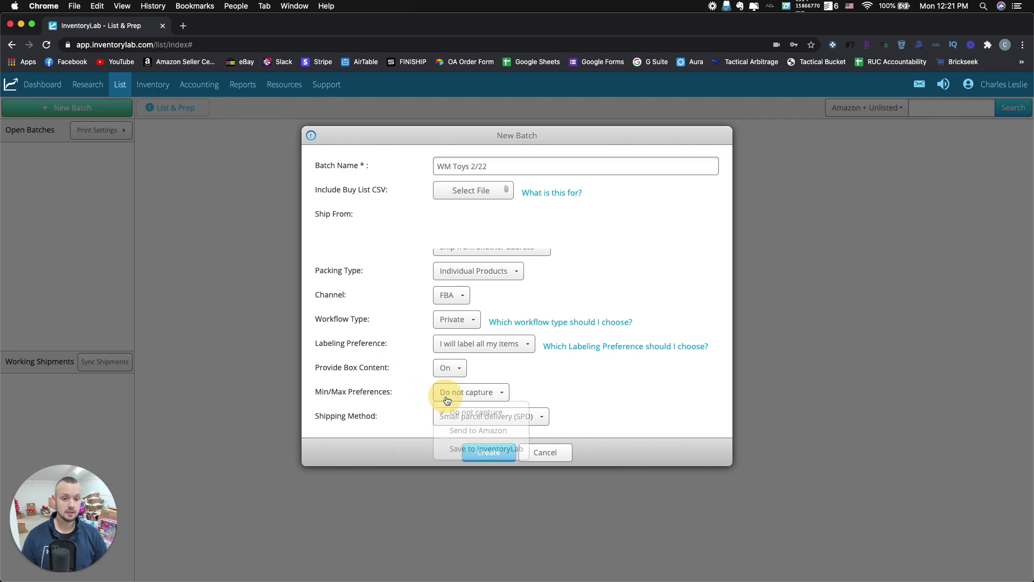
pyautogui.click(418, 395)
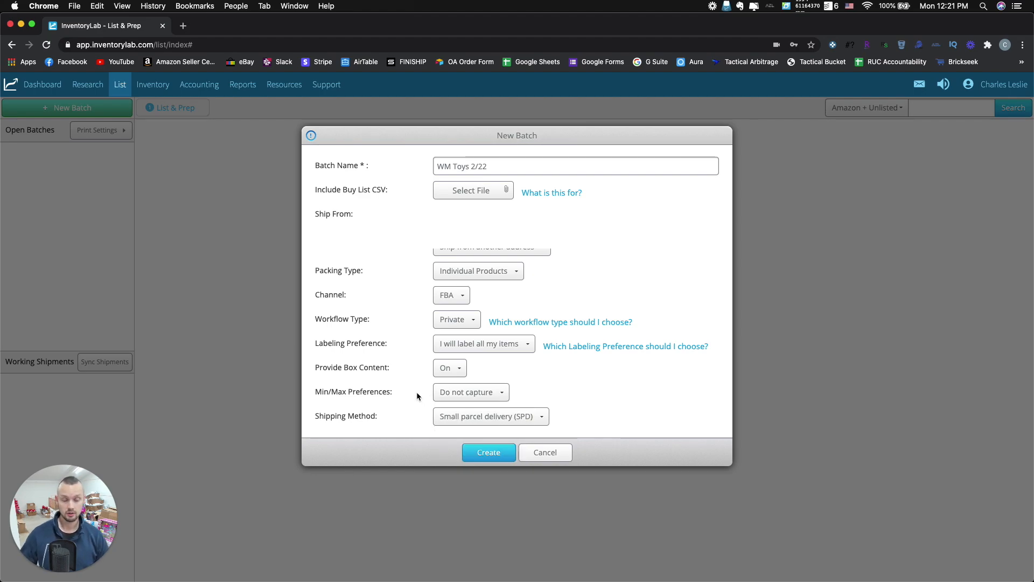
pyautogui.click(460, 420)
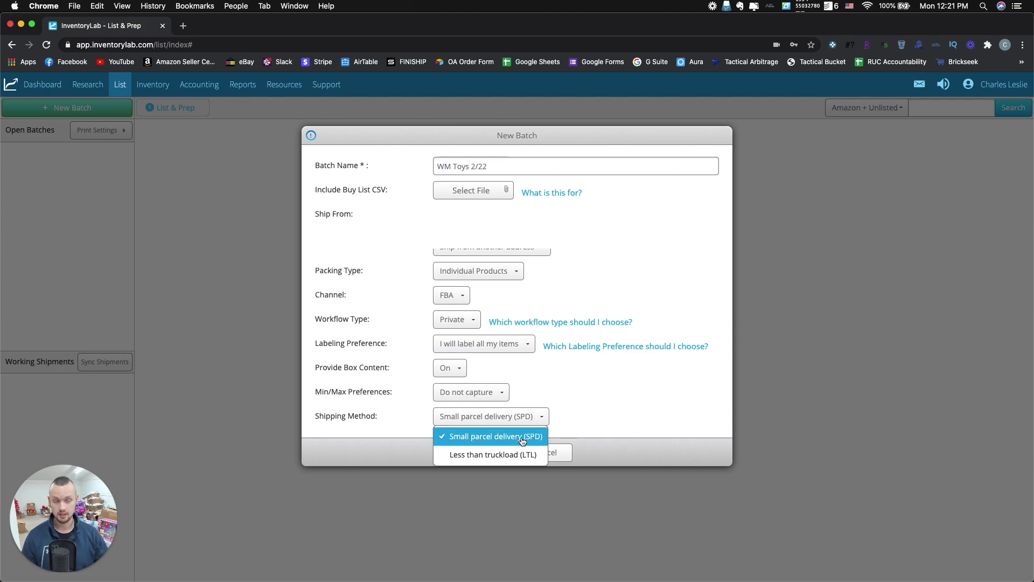
pyautogui.click(457, 438)
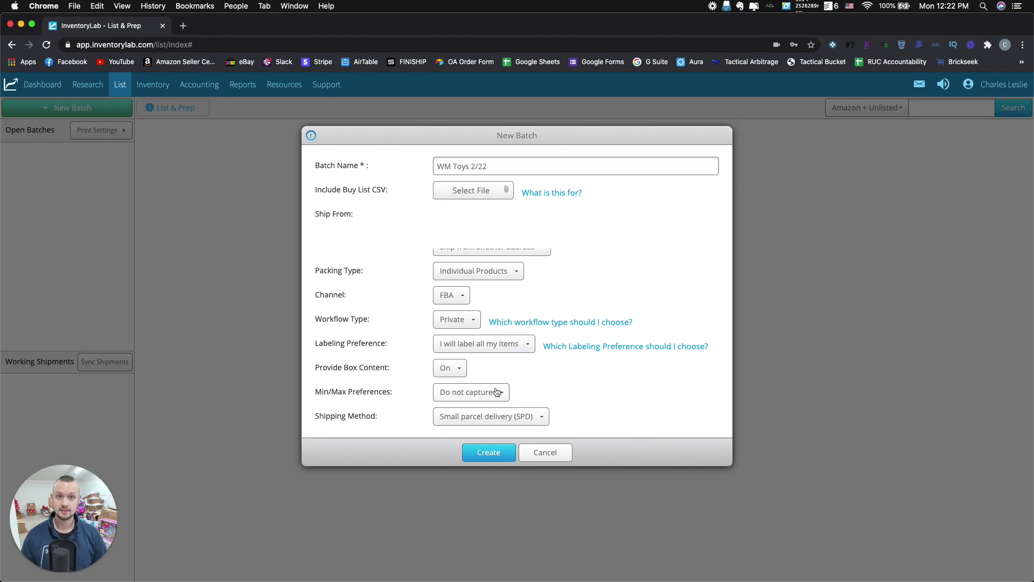
pyautogui.click(488, 455)
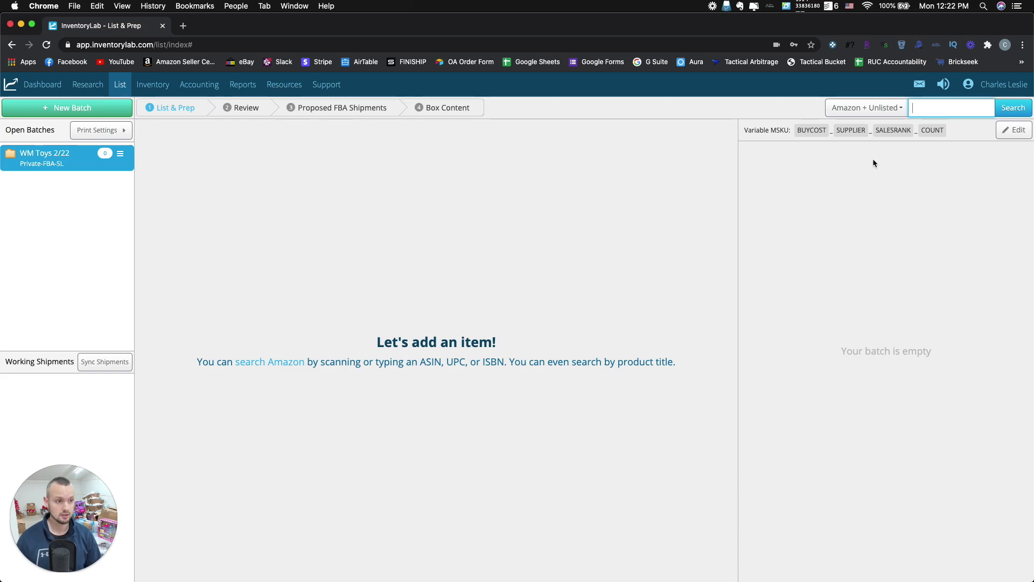
# Step: Set the product search source to Amazon Catalog for the new batch
pyautogui.click(882, 113)
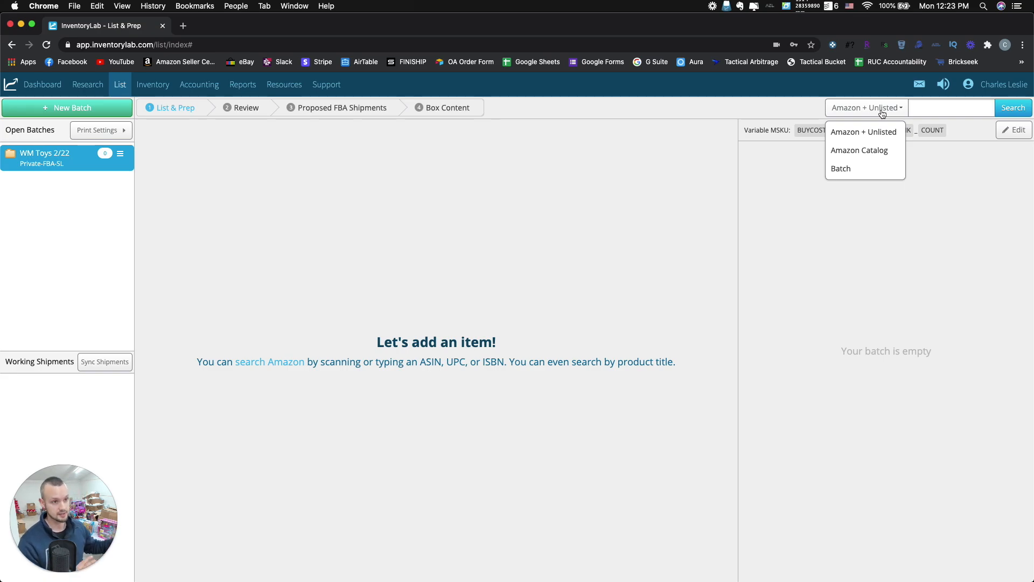
pyautogui.click(862, 153)
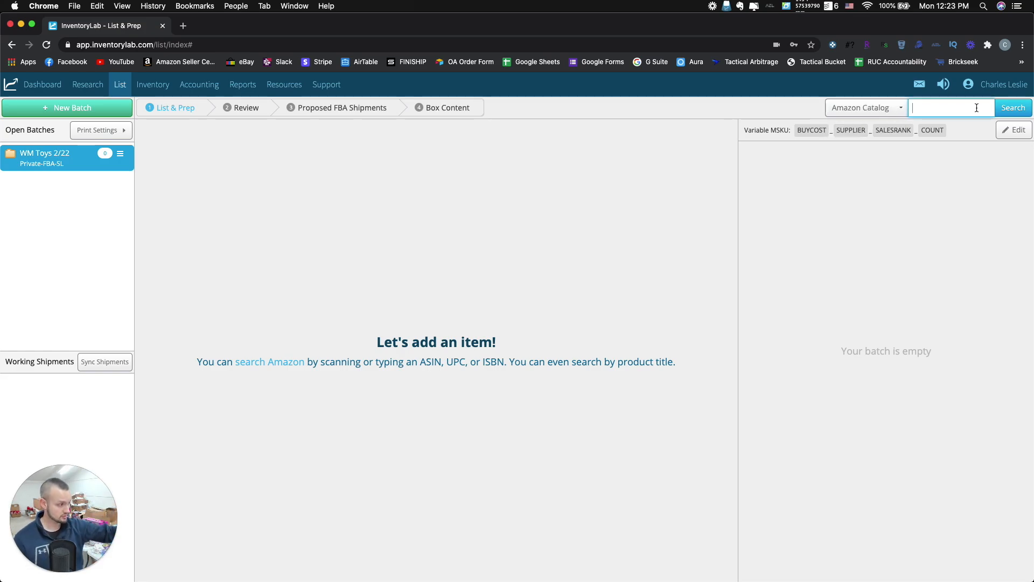